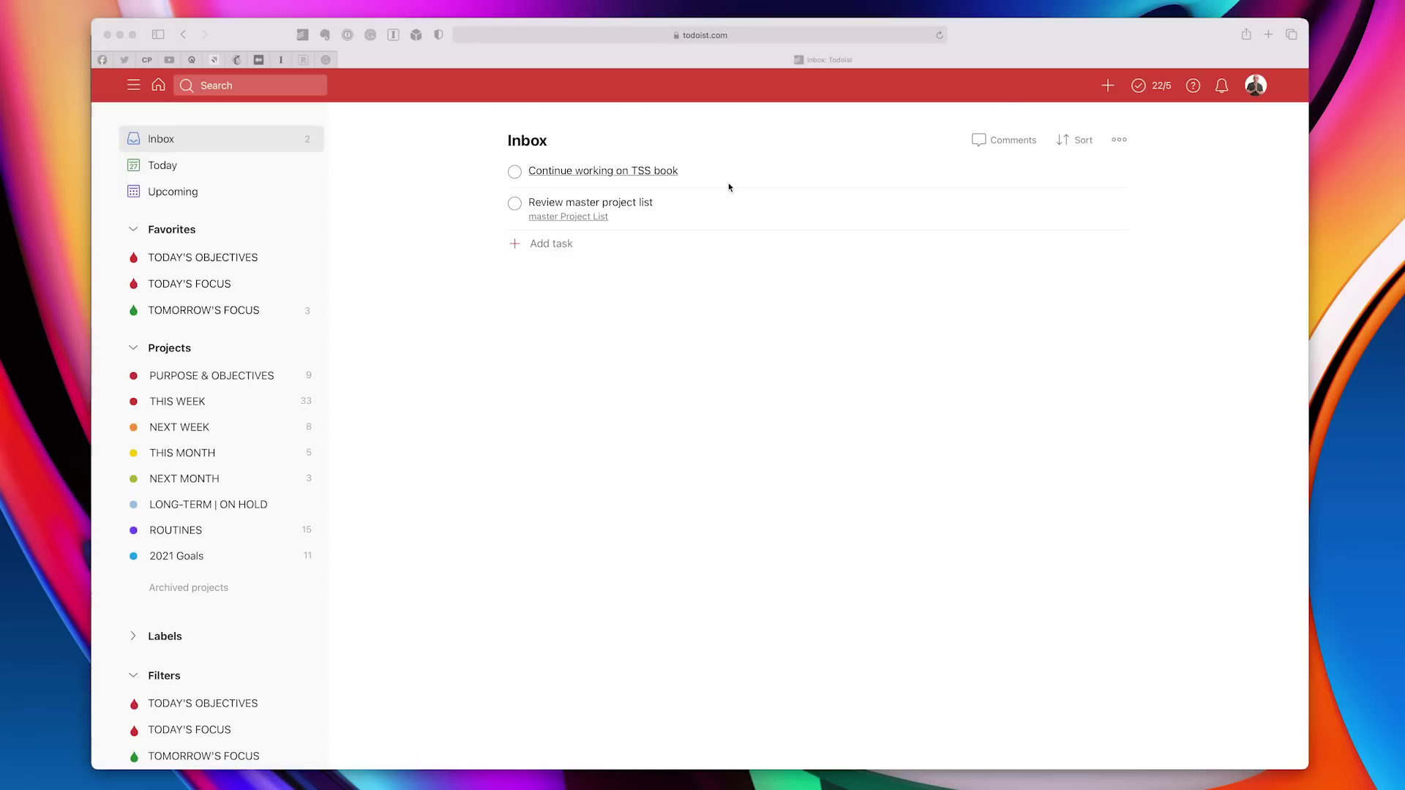
- Schedule the "Continue working on TSS book" task to repeat every day and give it the red priority flag
click(729, 188)
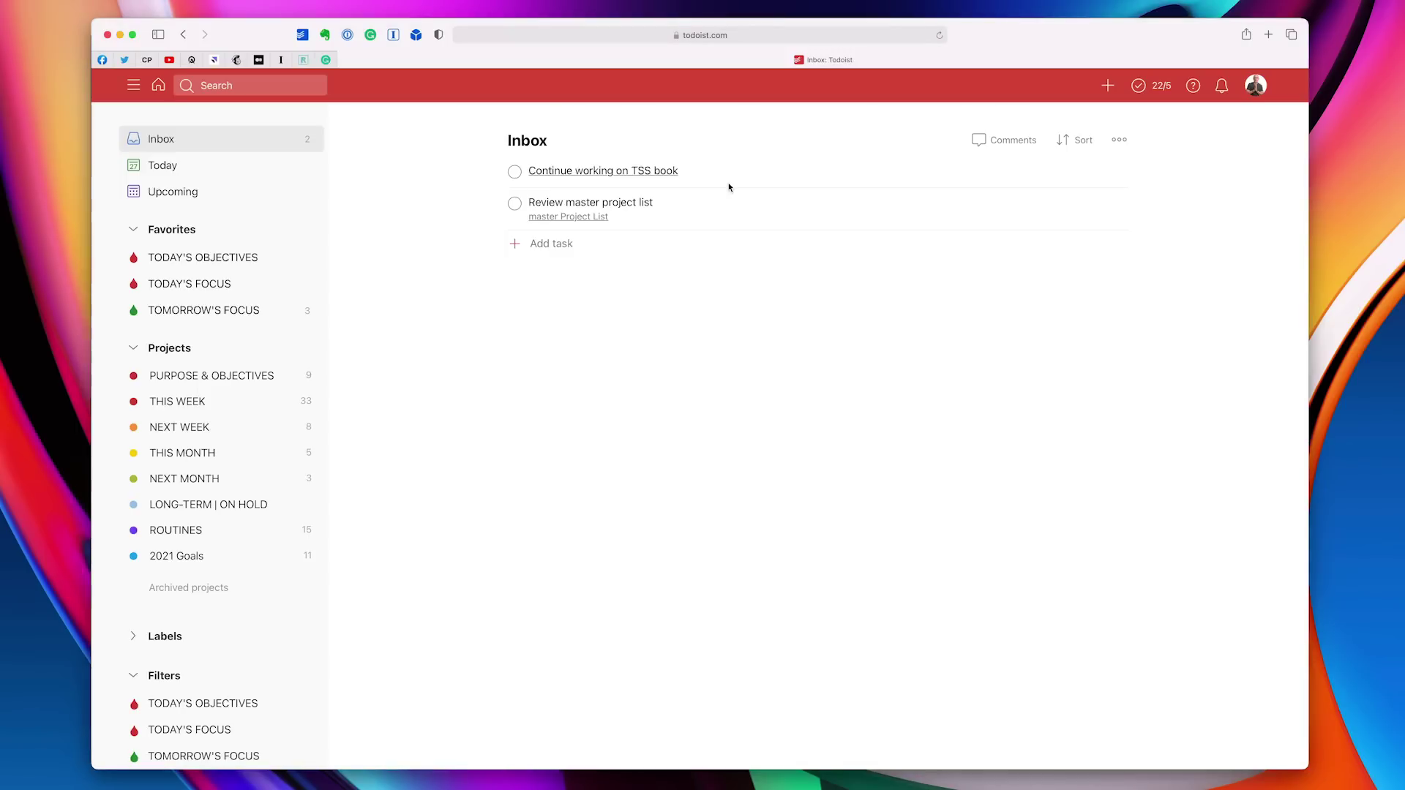
click(1099, 174)
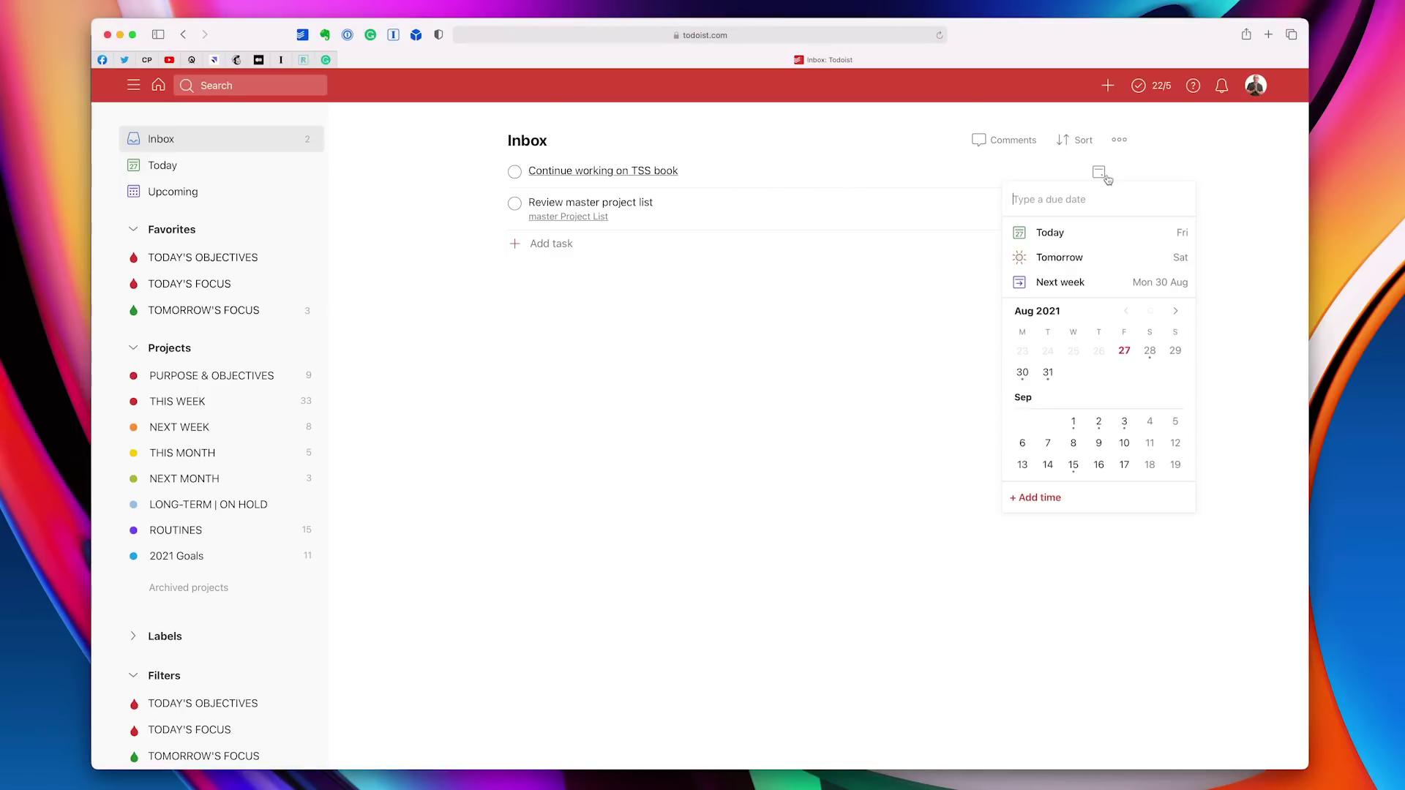
text(ev day)
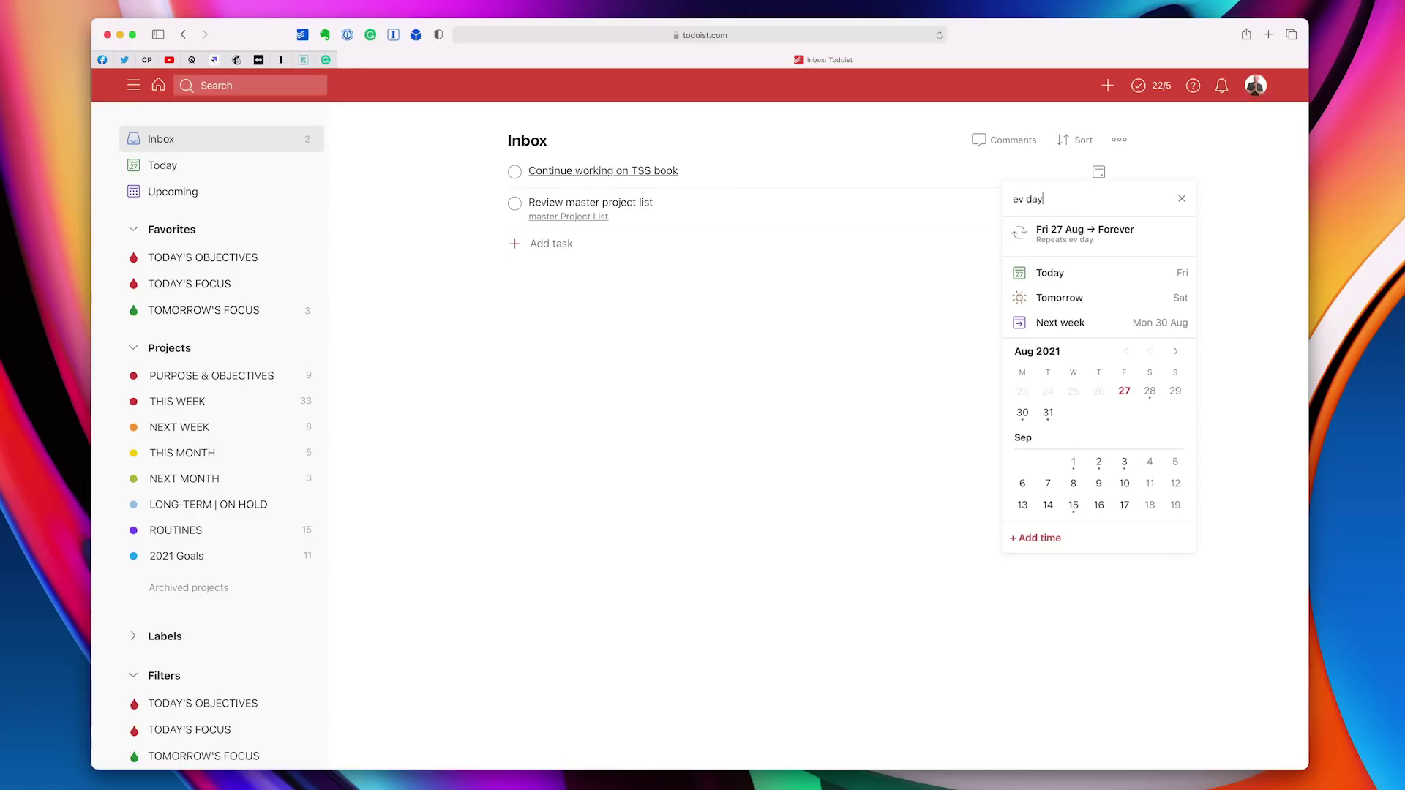
key(Return)
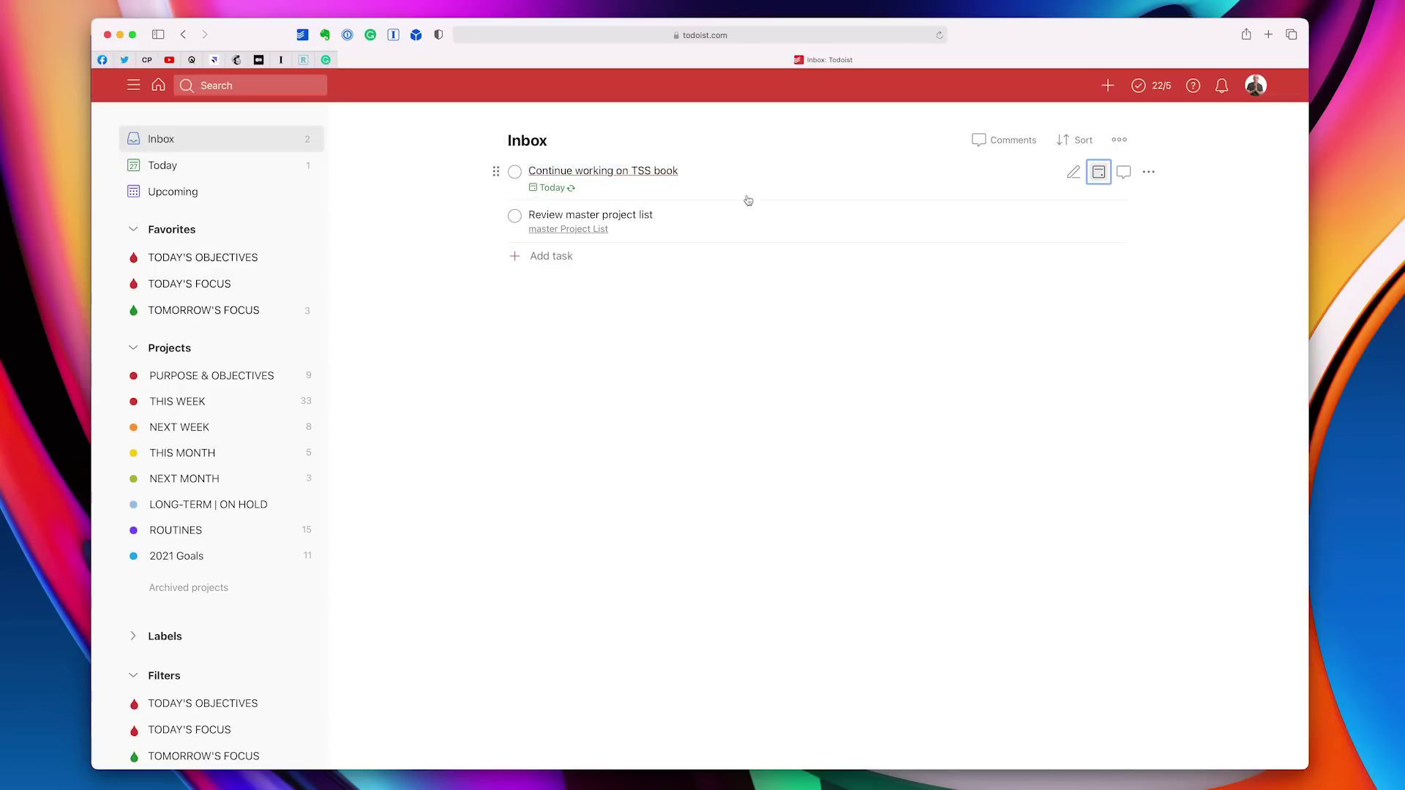
click(1148, 172)
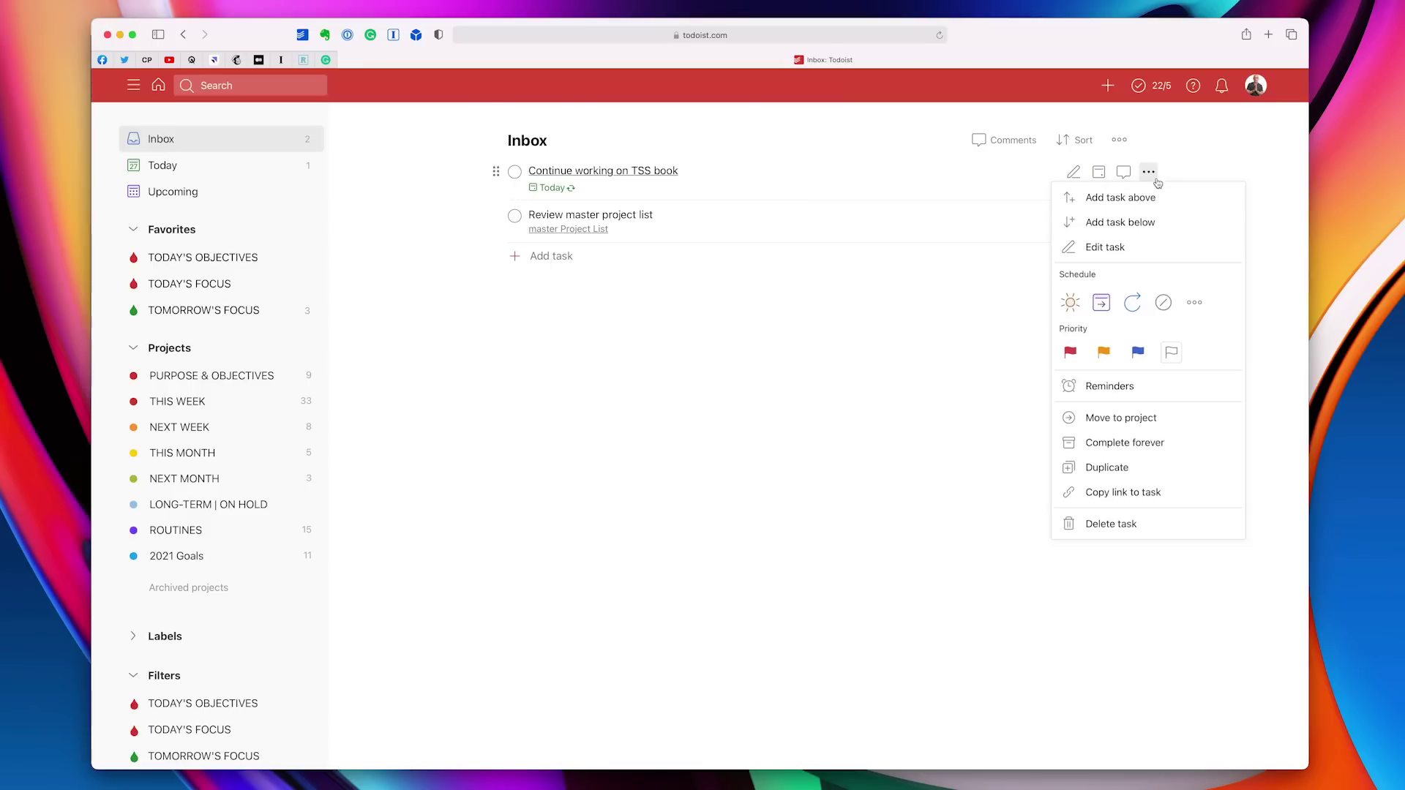
click(1070, 352)
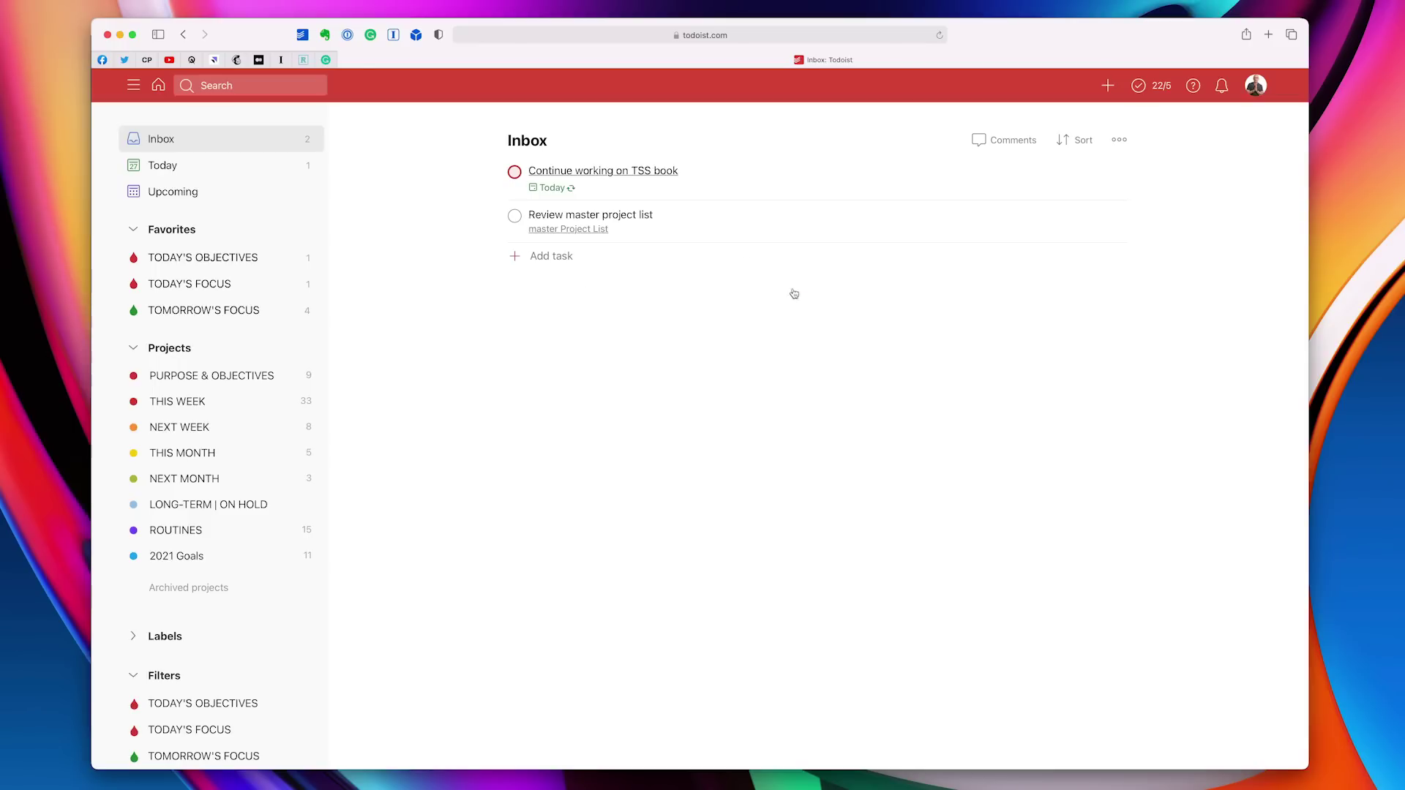
- Open the Evernote note linked from the "Continue working on TSS book" task and review its deadlines, quotes and chapter ideas
click(625, 171)
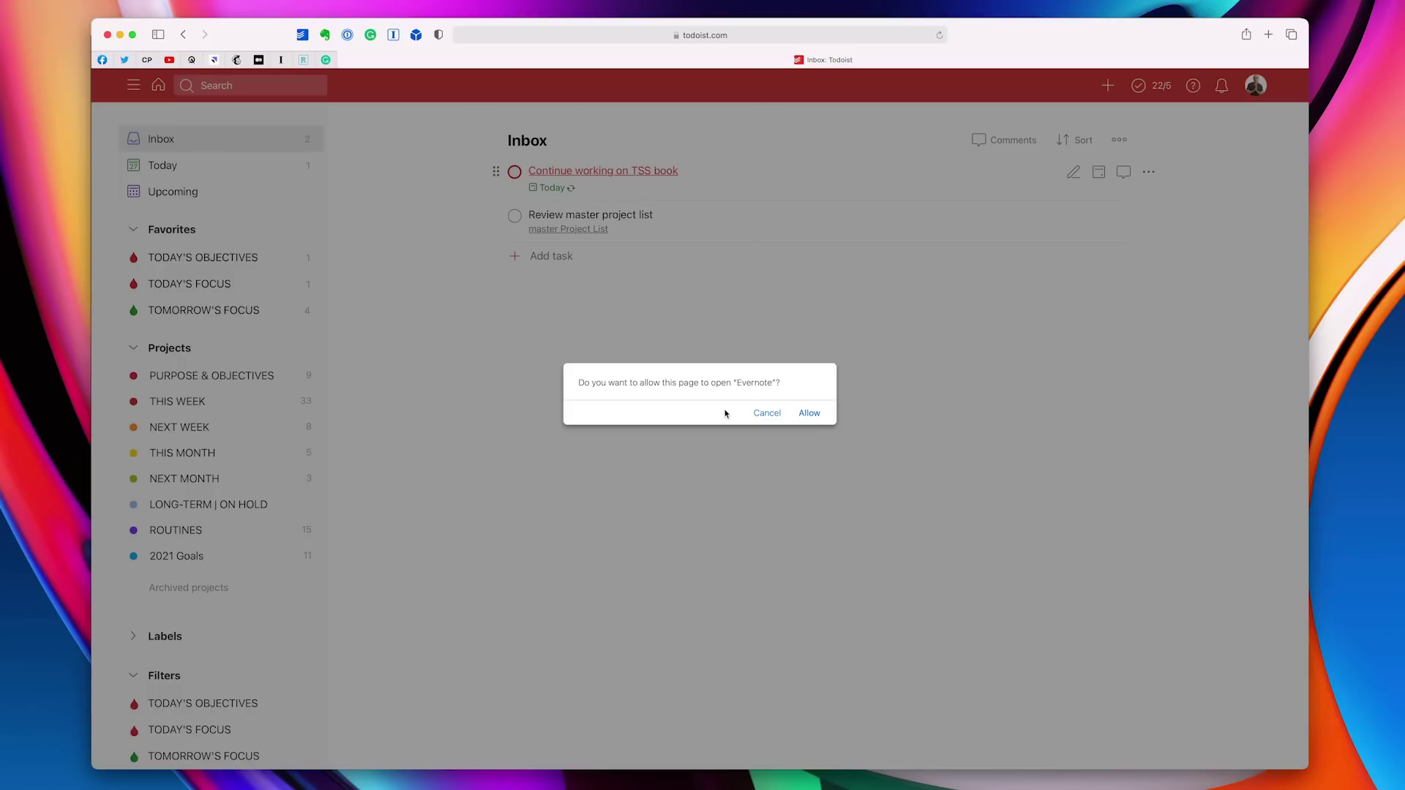
click(810, 413)
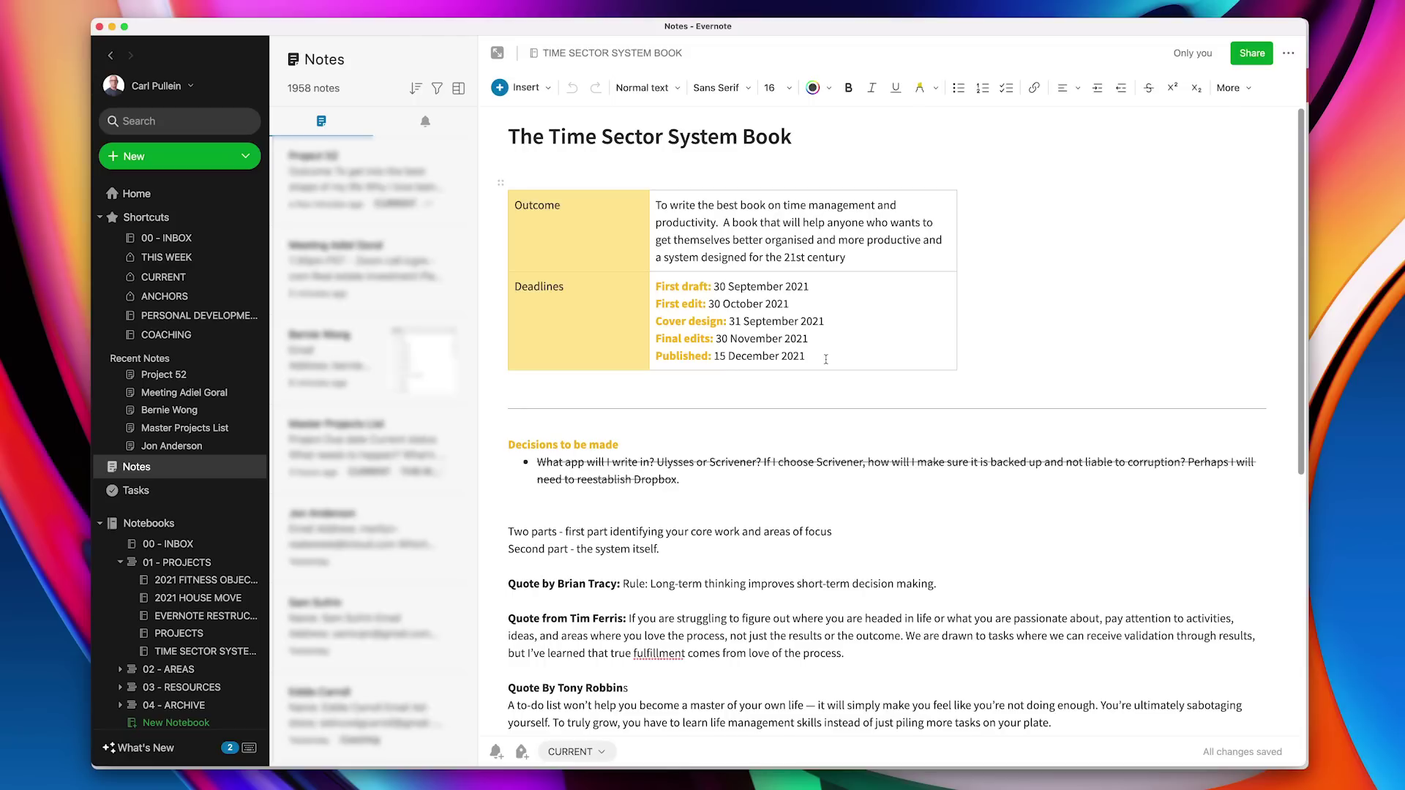
drag(811, 358, 650, 354)
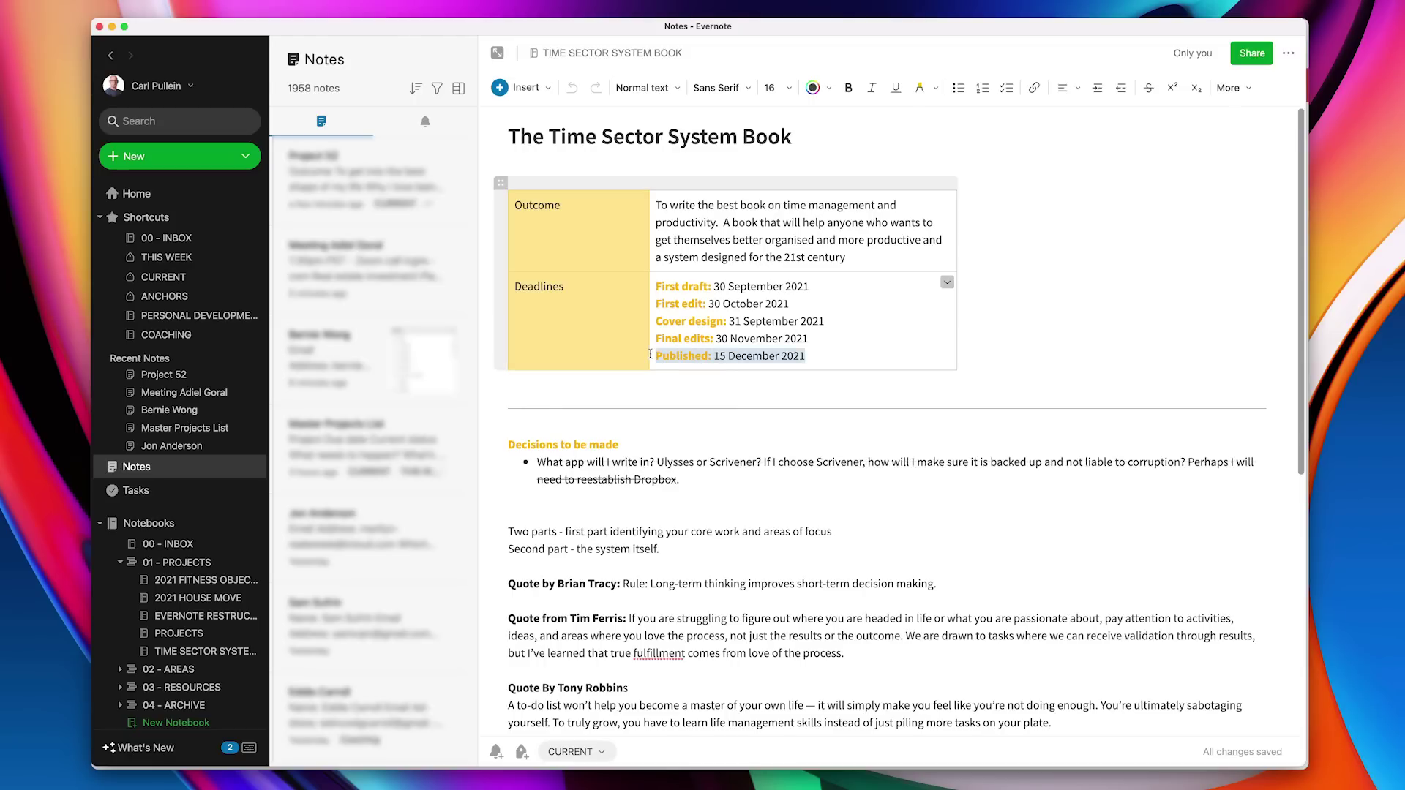
click(881, 350)
scroll(871, 410, down, 6)
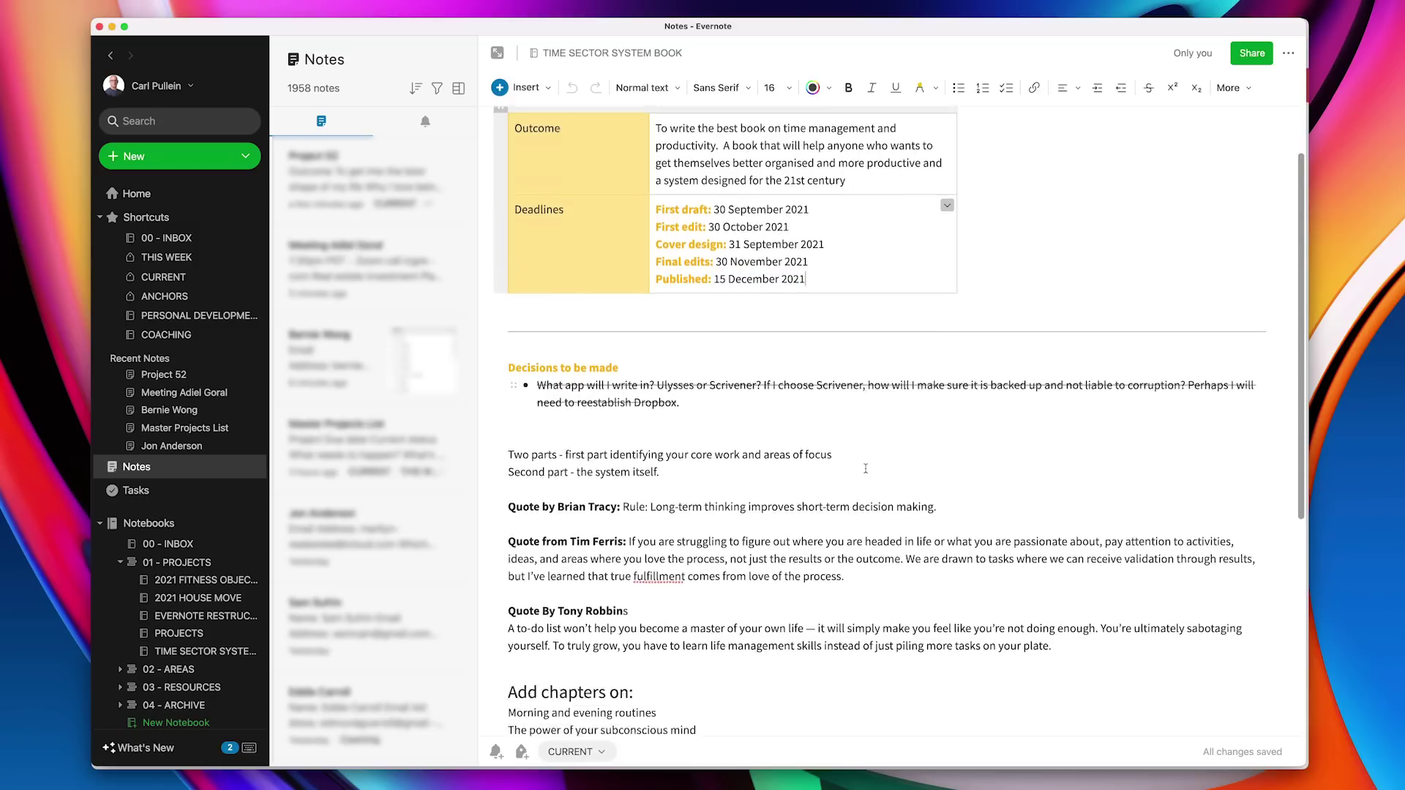
scroll(865, 469, up, 10)
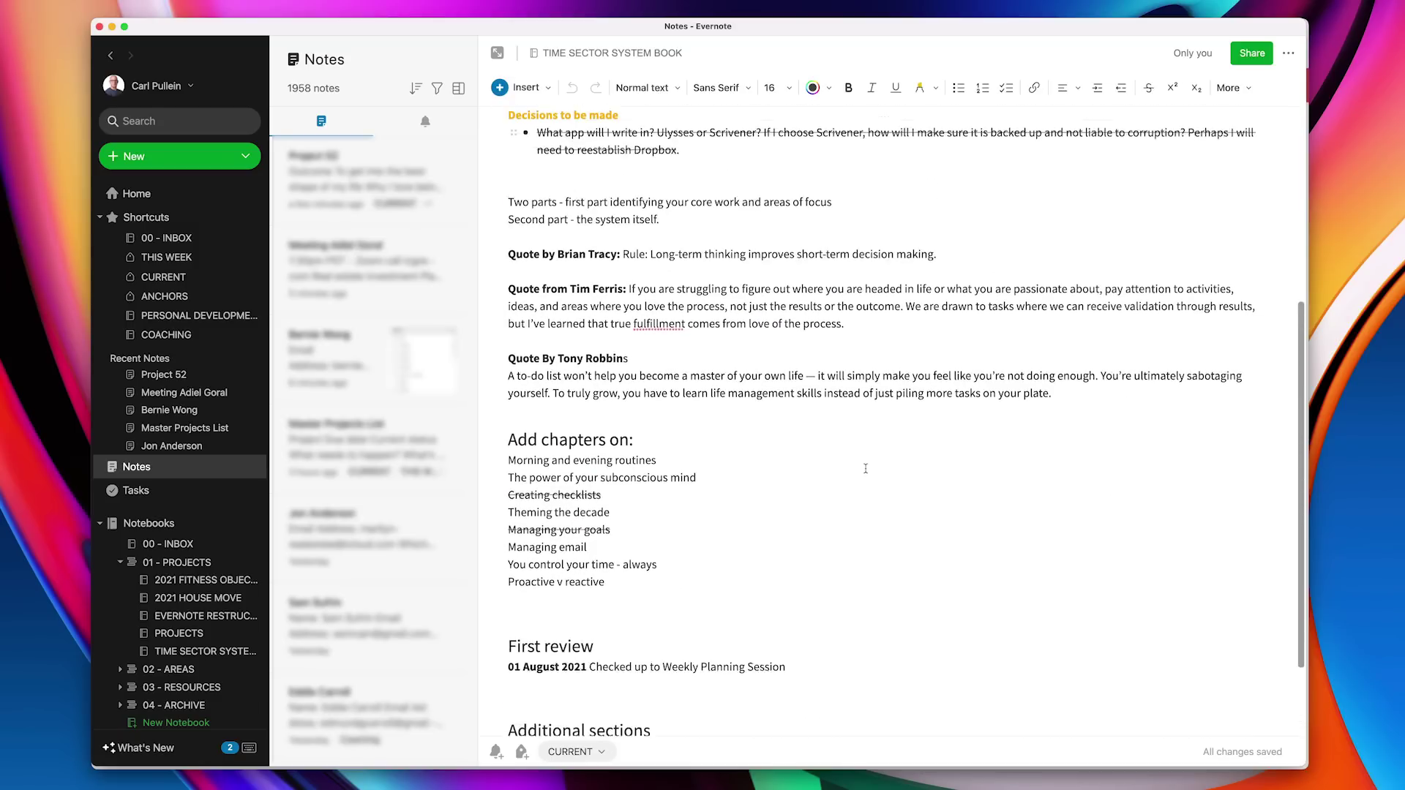
scroll(865, 449, down, 7)
scroll(865, 448, down, 3)
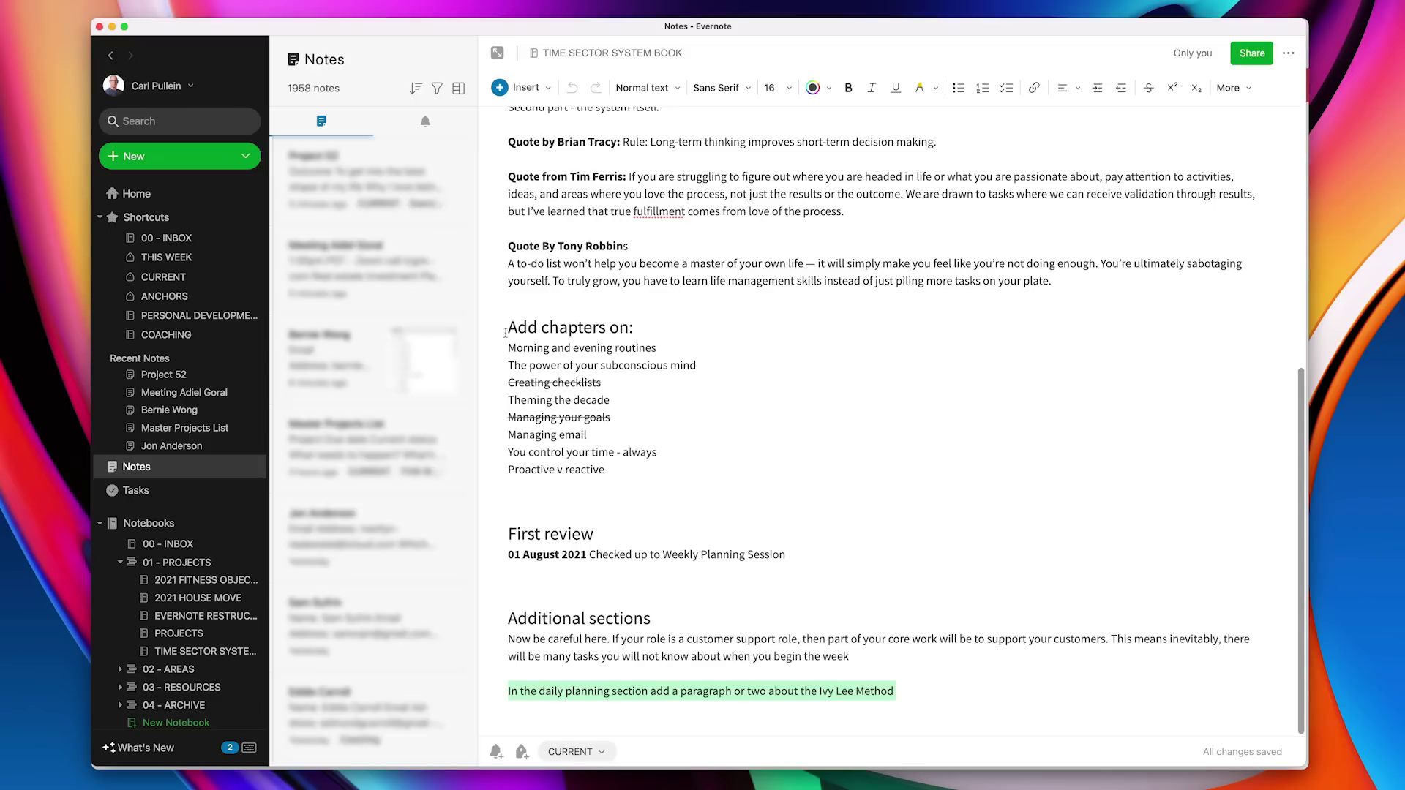
- Make the "Add chapters on:" heading bold and highlight it in yellow
drag(508, 331, 647, 335)
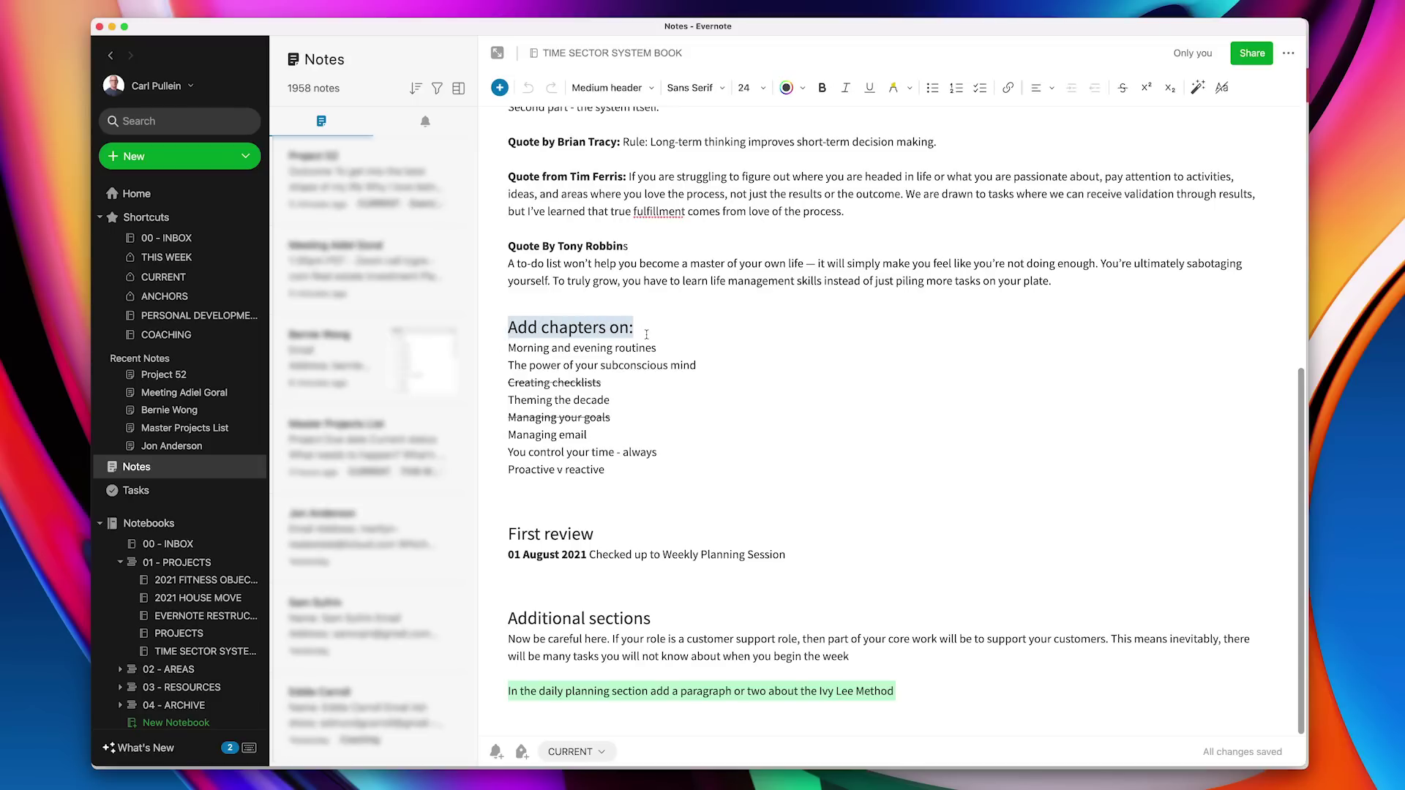
click(829, 96)
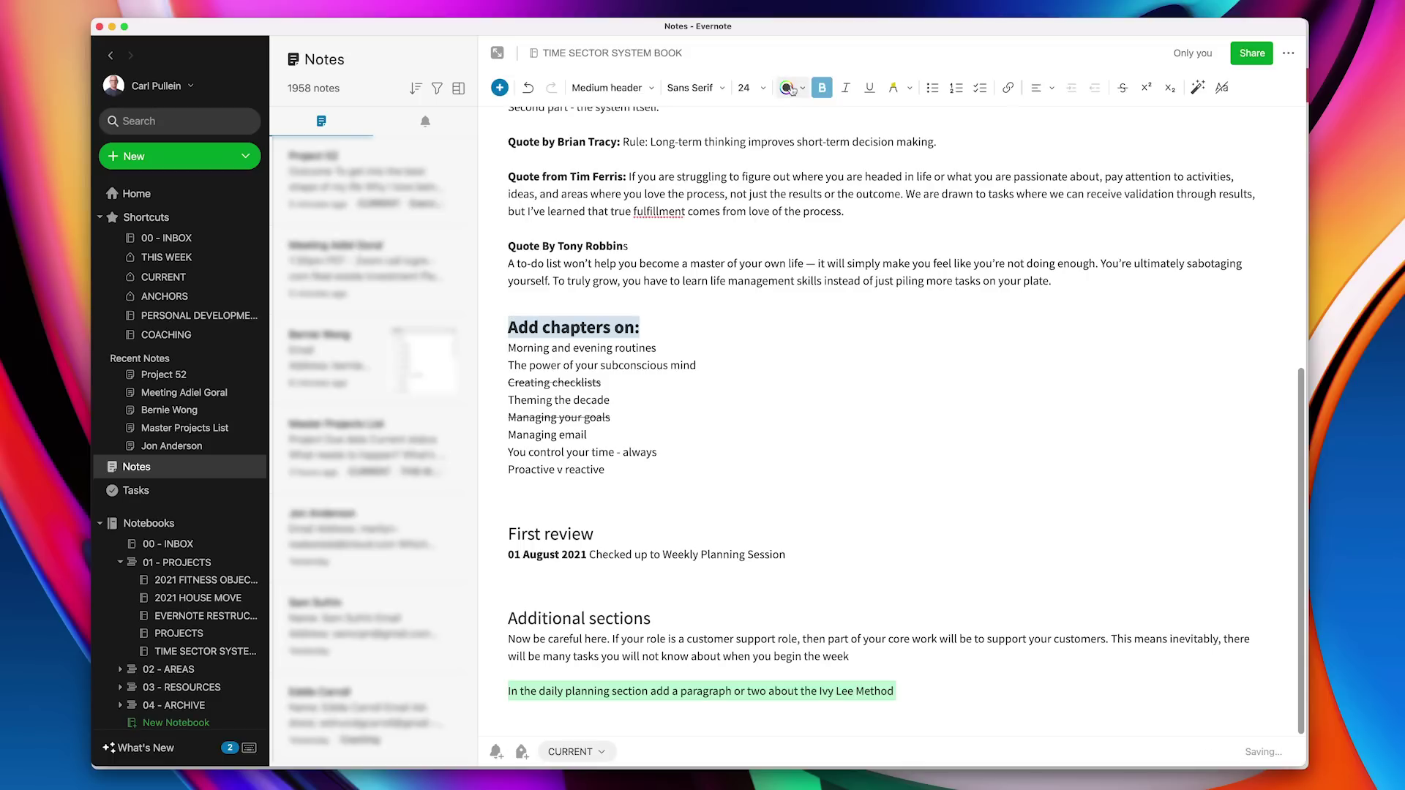
click(898, 92)
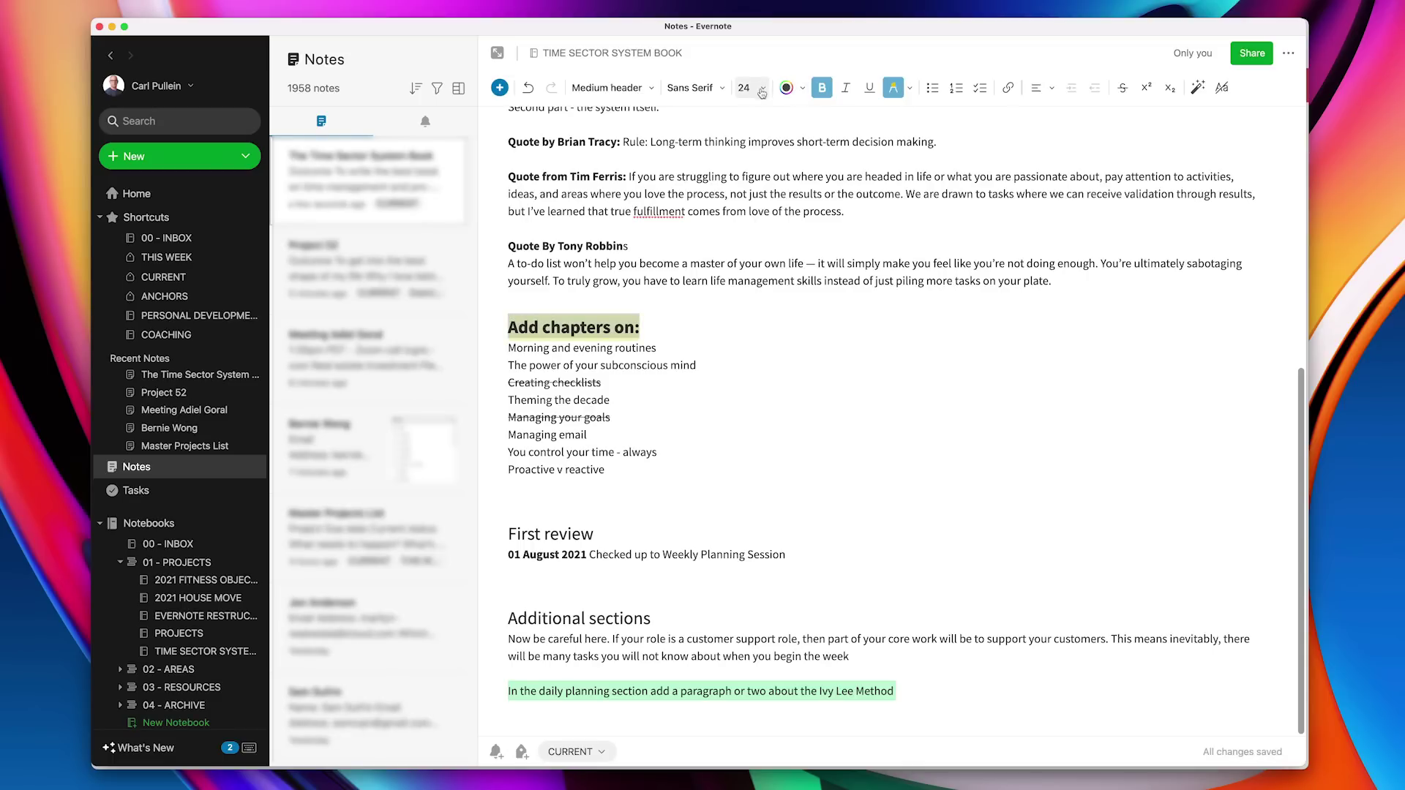
- Switch back to the Todoist inbox and view the details of the "Continue working on TSS book" task
click(538, 389)
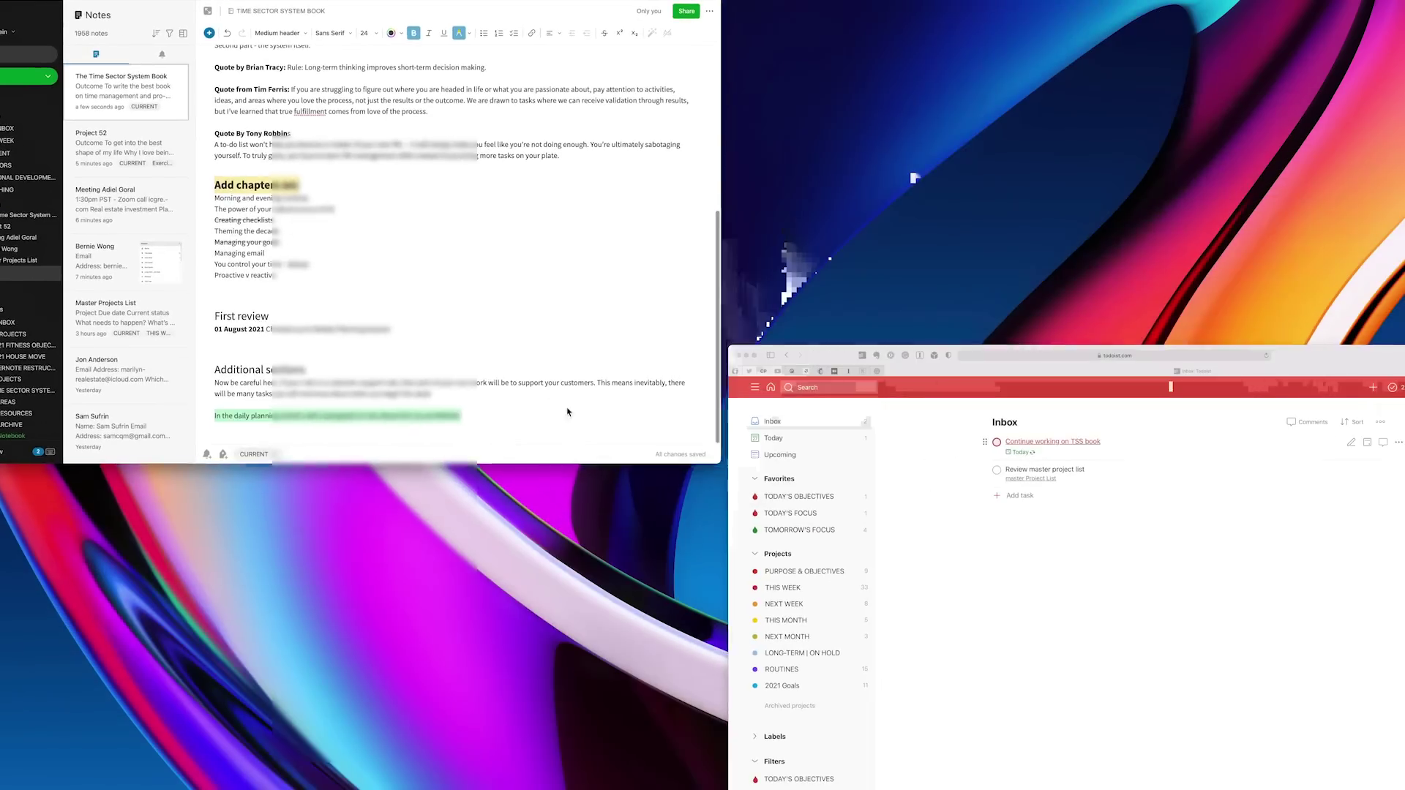
click(903, 549)
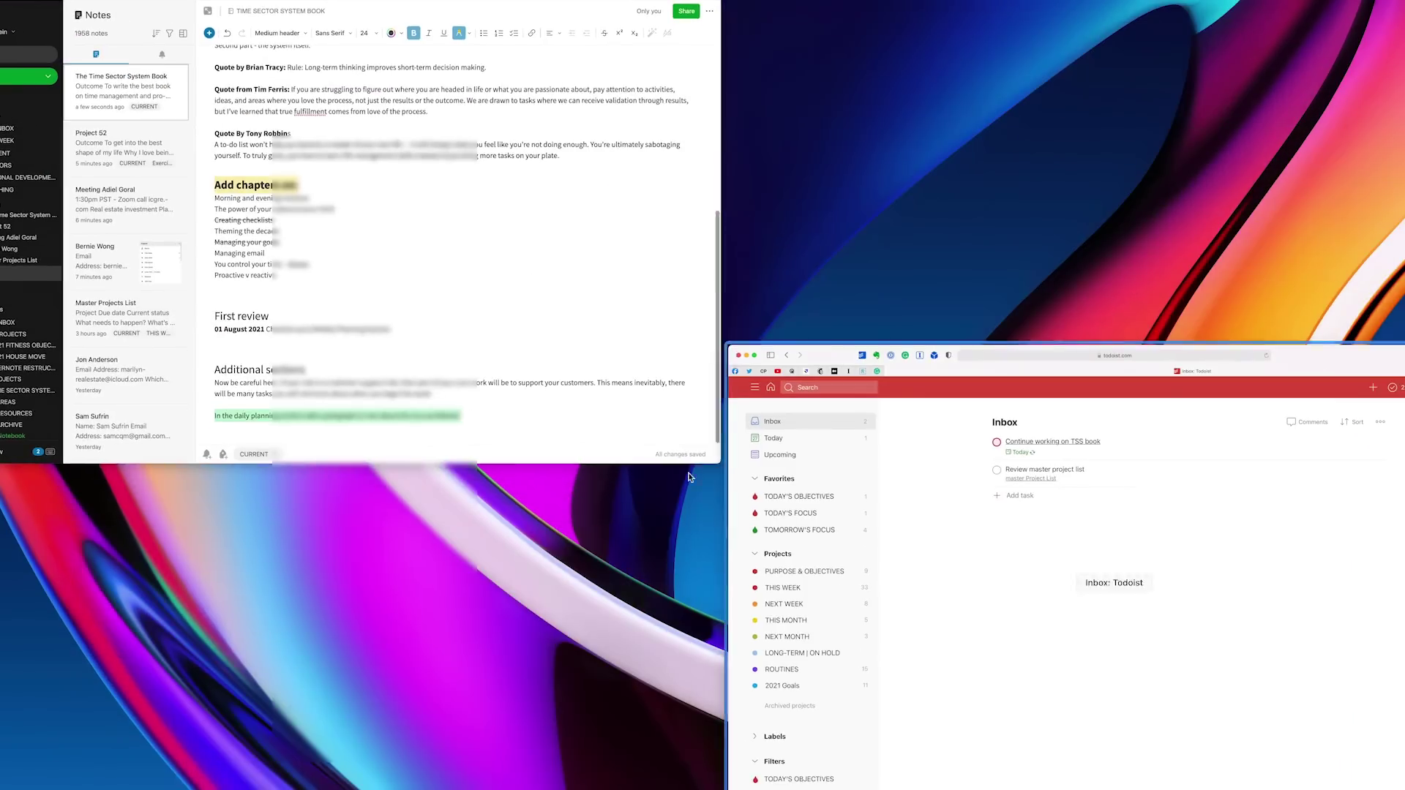
click(298, 313)
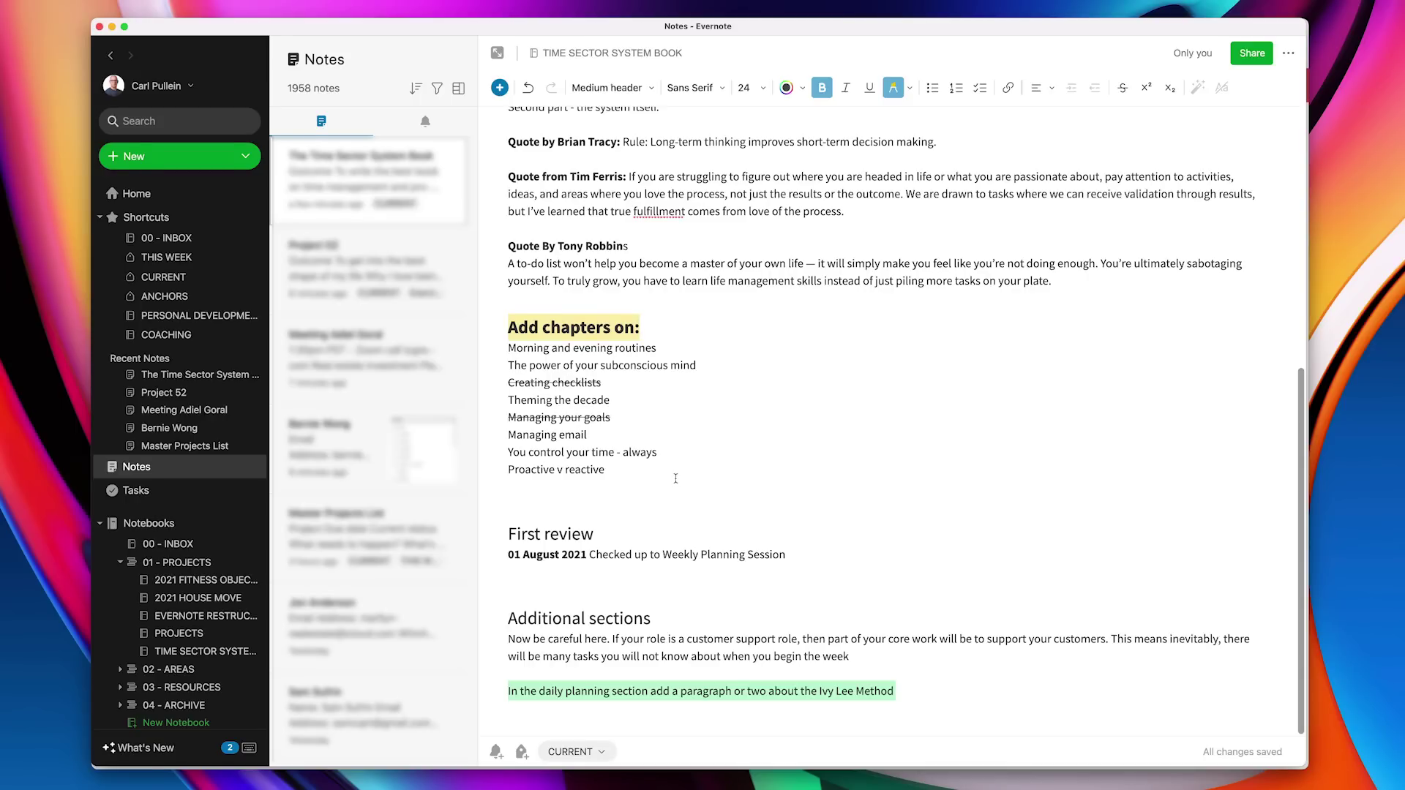
key(ctrl+Up)
click(854, 535)
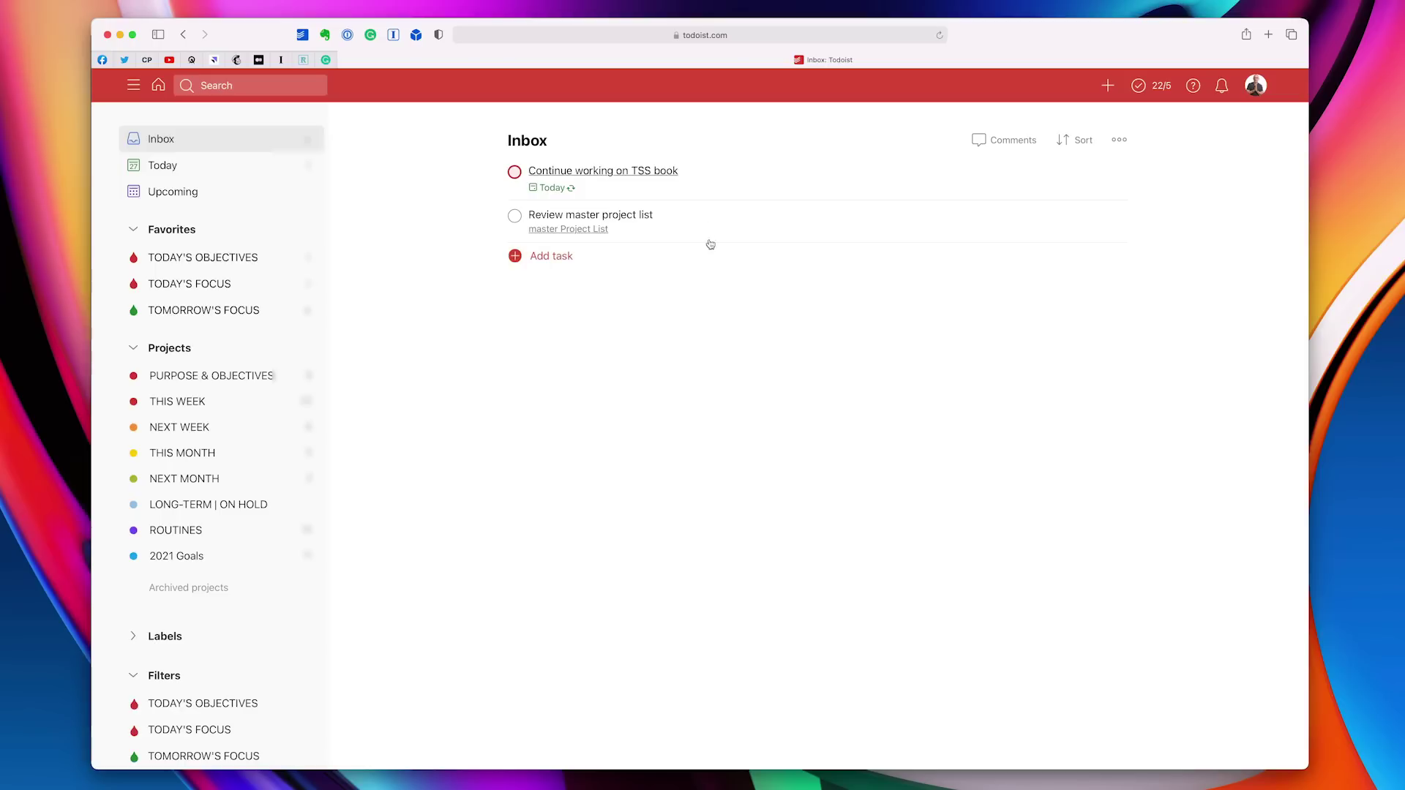
click(707, 176)
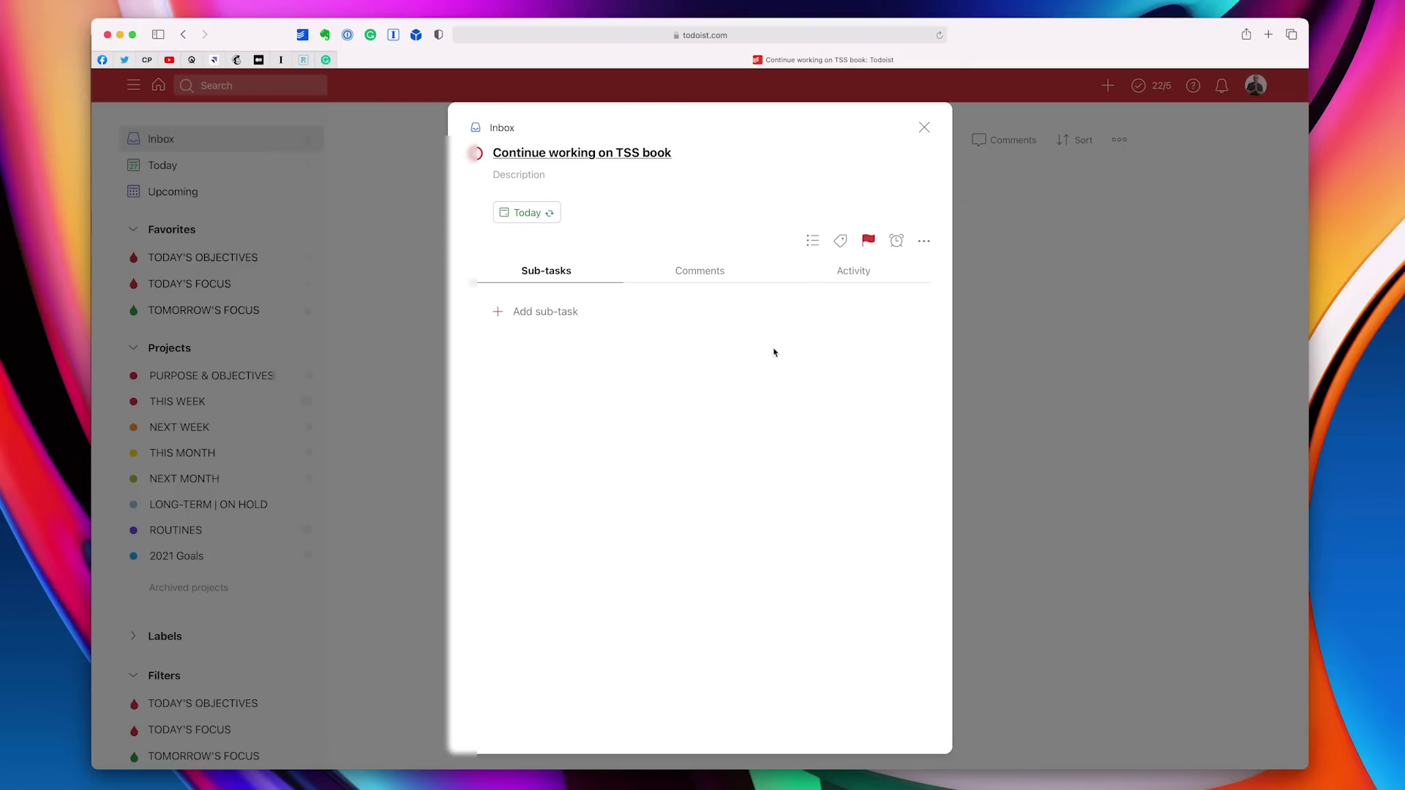
click(927, 130)
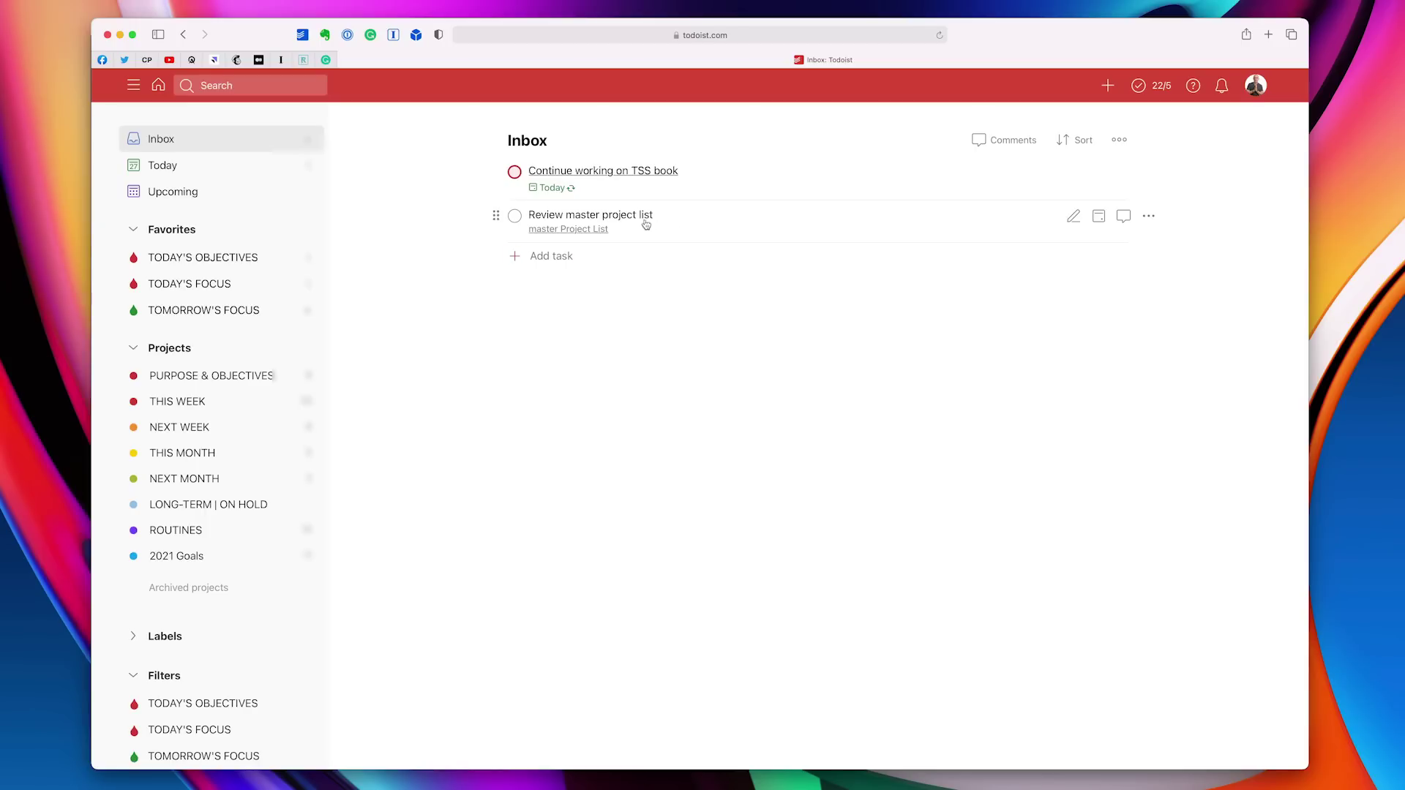
- View the details of the "Review master project list" task and return to the inbox
mouse_move(644, 286)
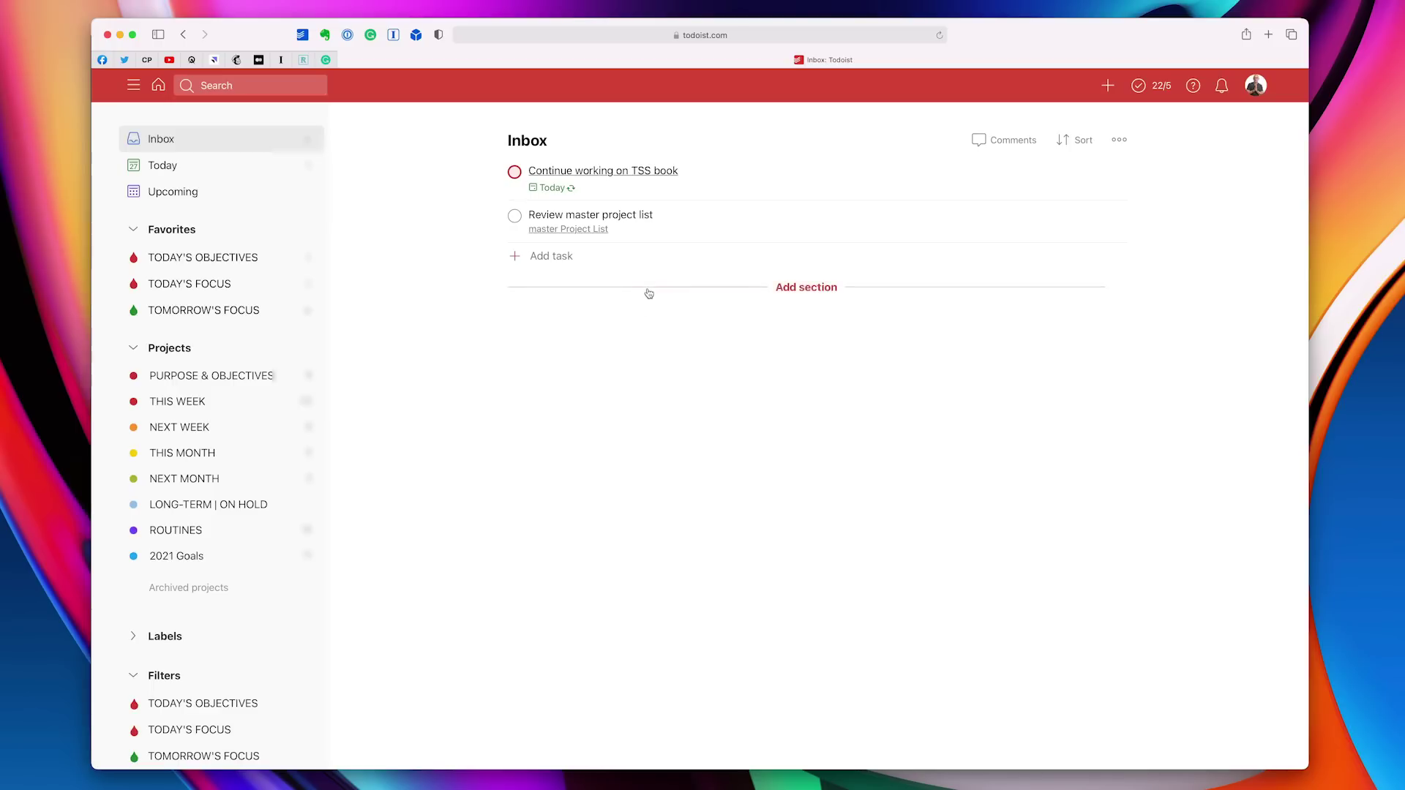
click(702, 234)
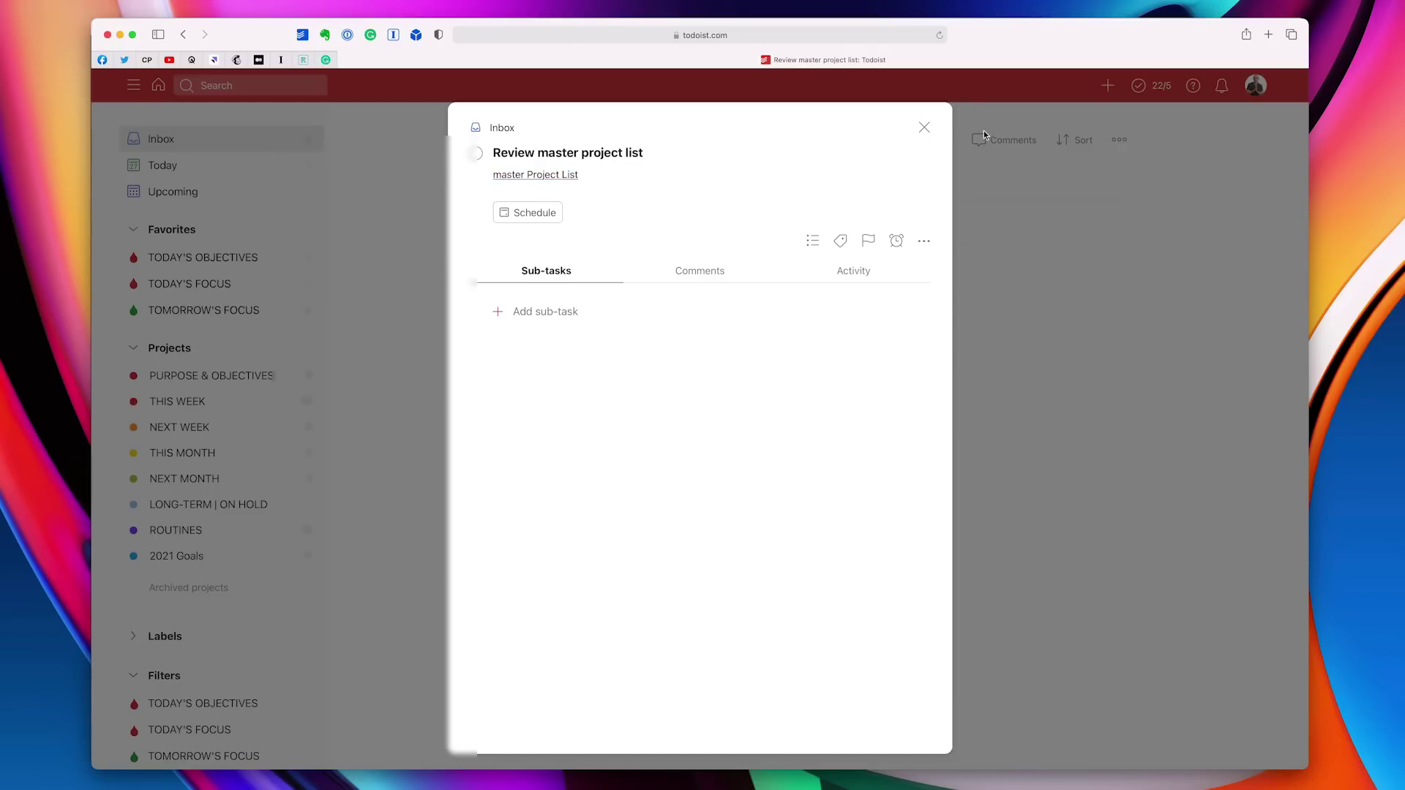
click(925, 128)
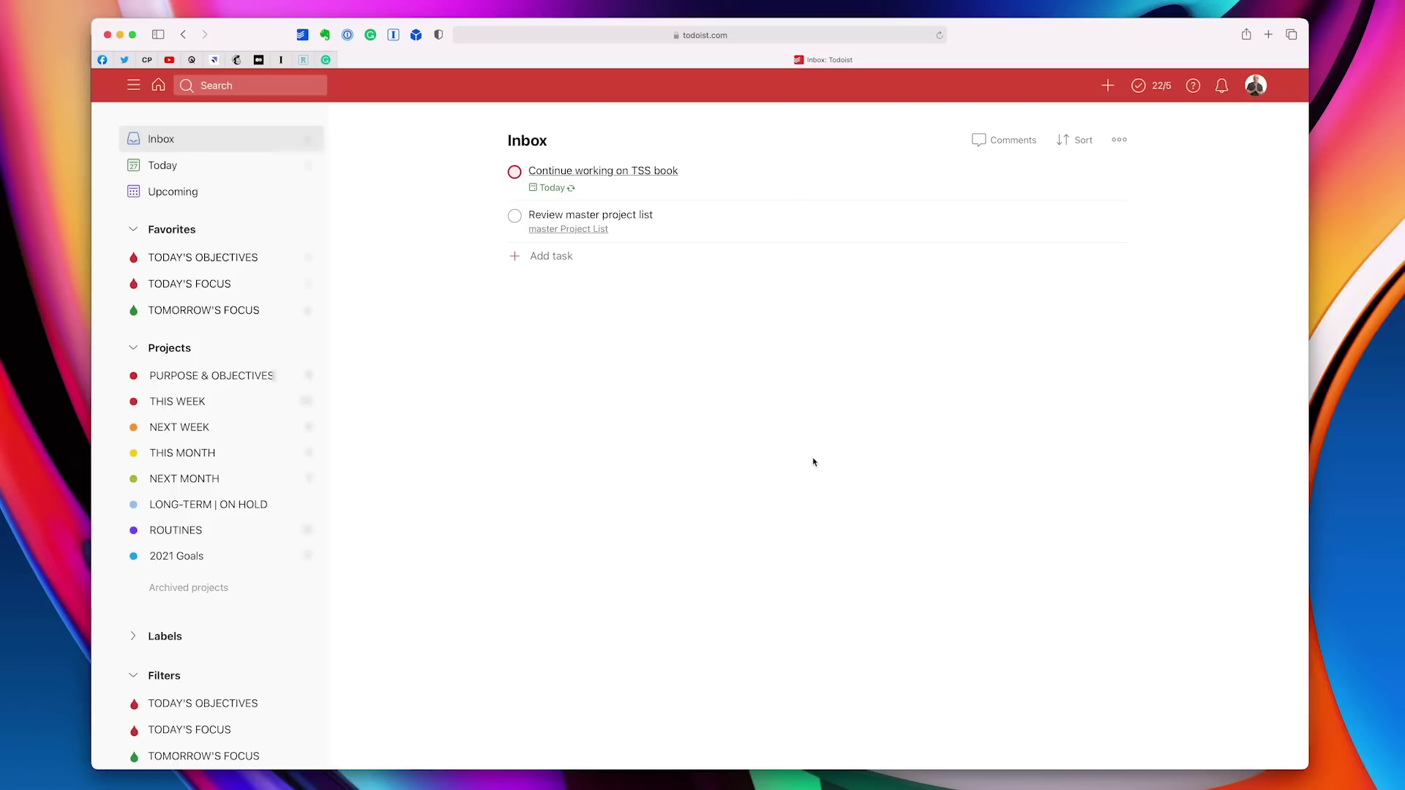
- Open the Evernote note linked under "Review master project list" and expand it to show the whole project table
click(589, 230)
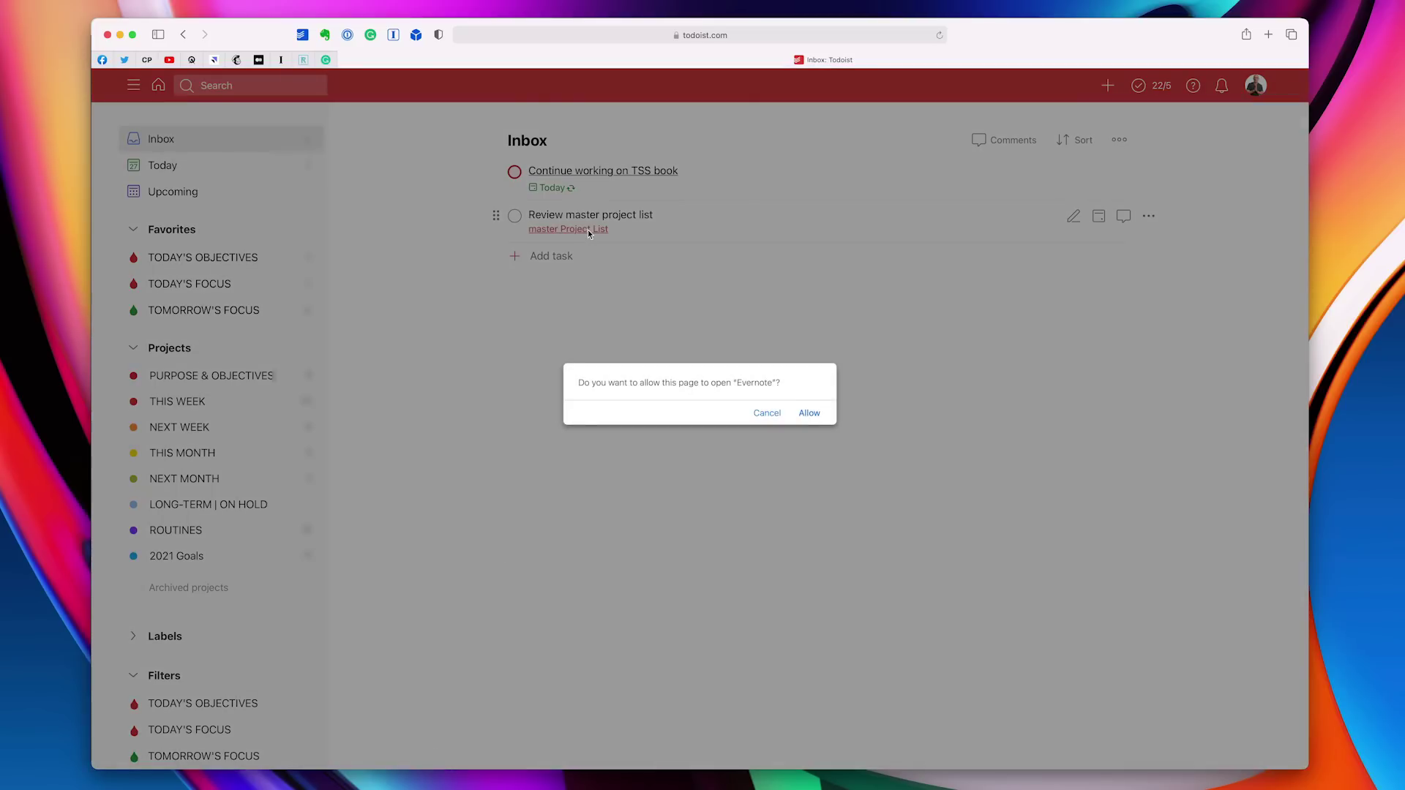
click(809, 414)
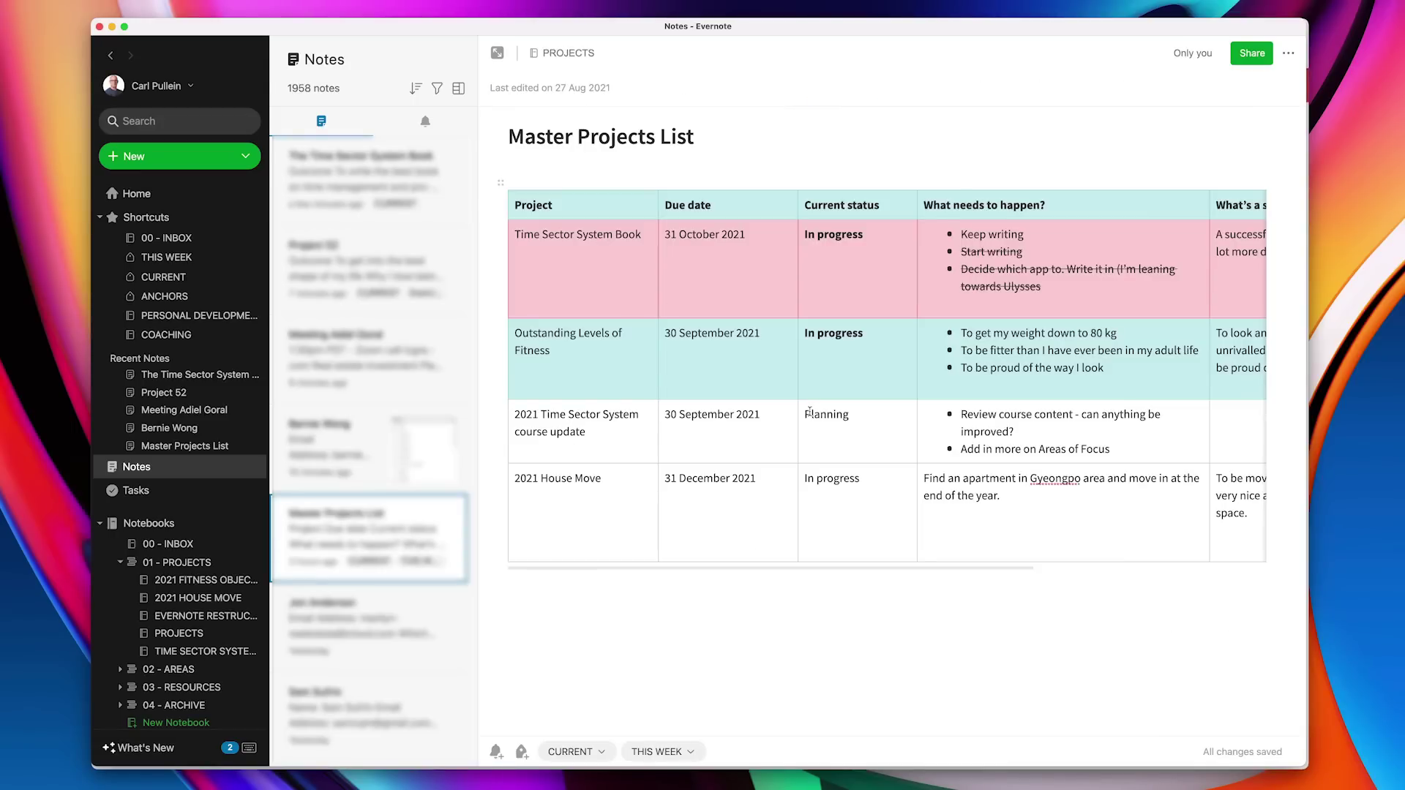
click(497, 51)
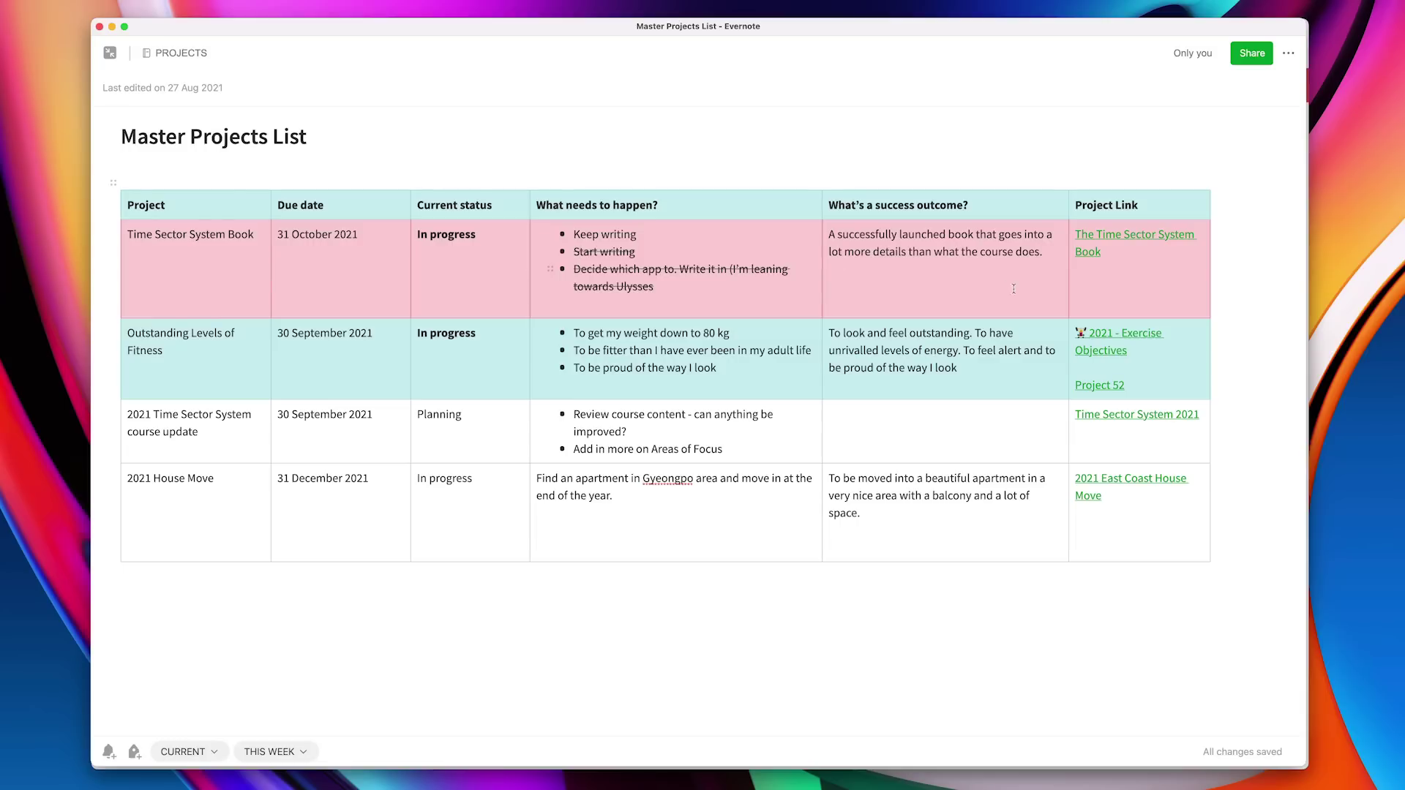
- Follow the Time Sector System Book project link and return to the expanded Master Projects List through the 01 - PROJECTS stack
click(1125, 241)
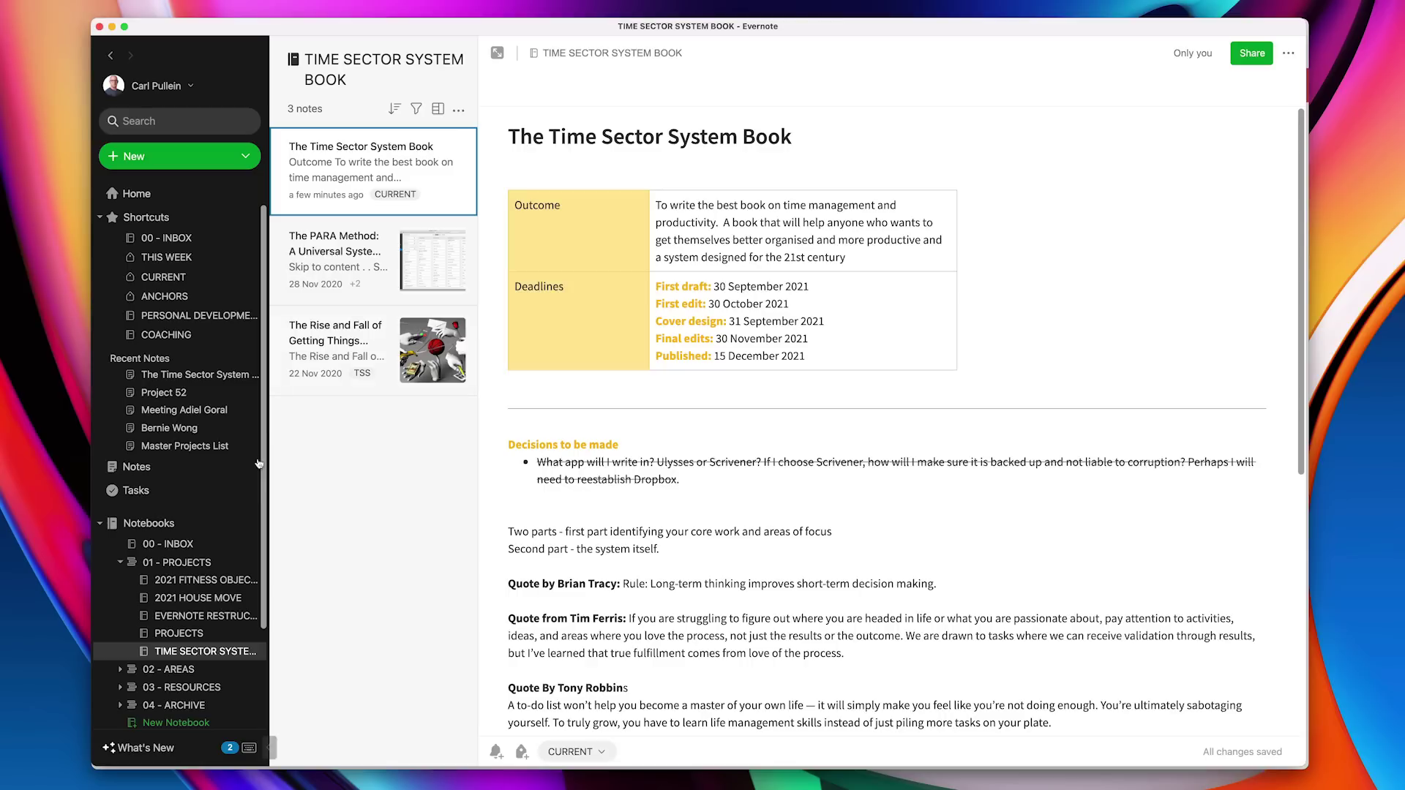
click(180, 562)
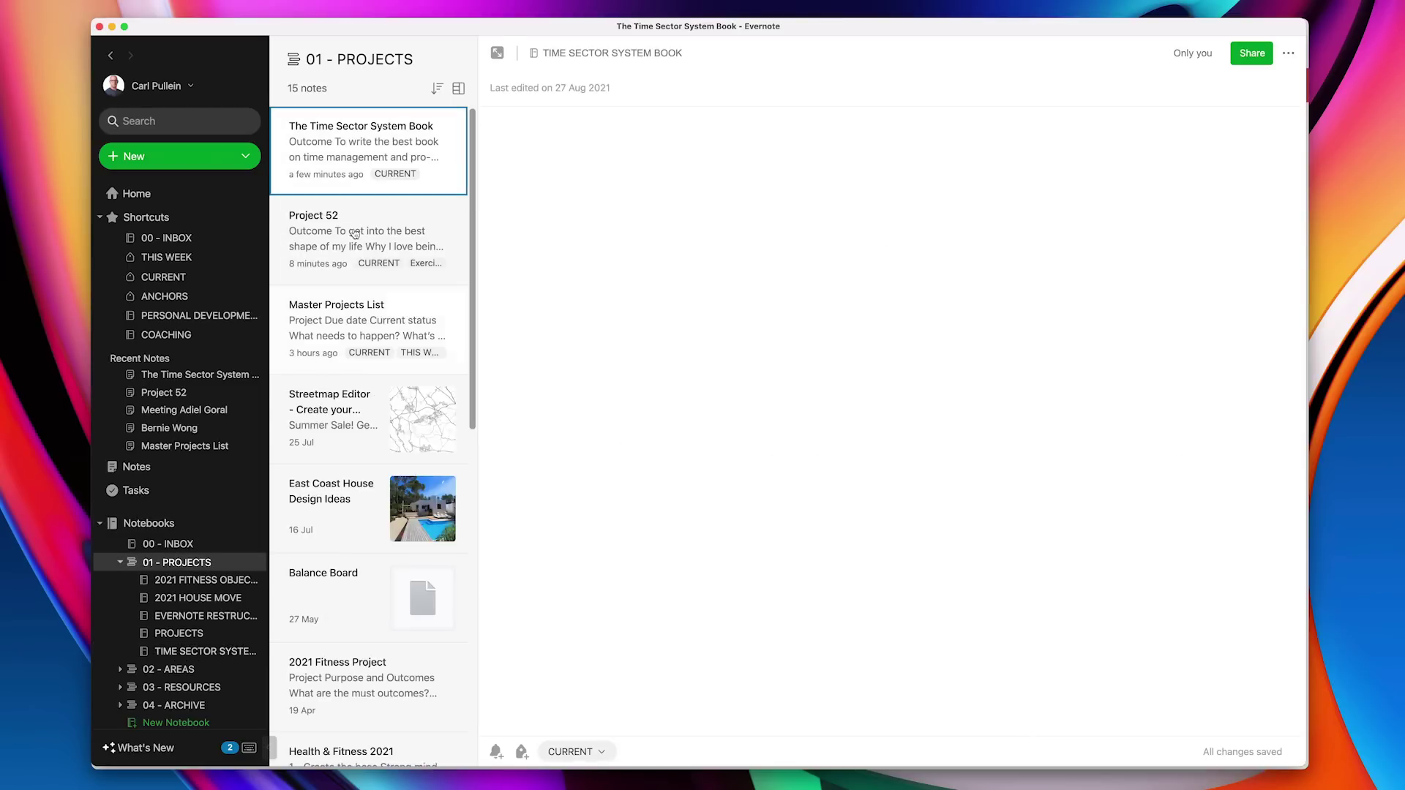
click(344, 316)
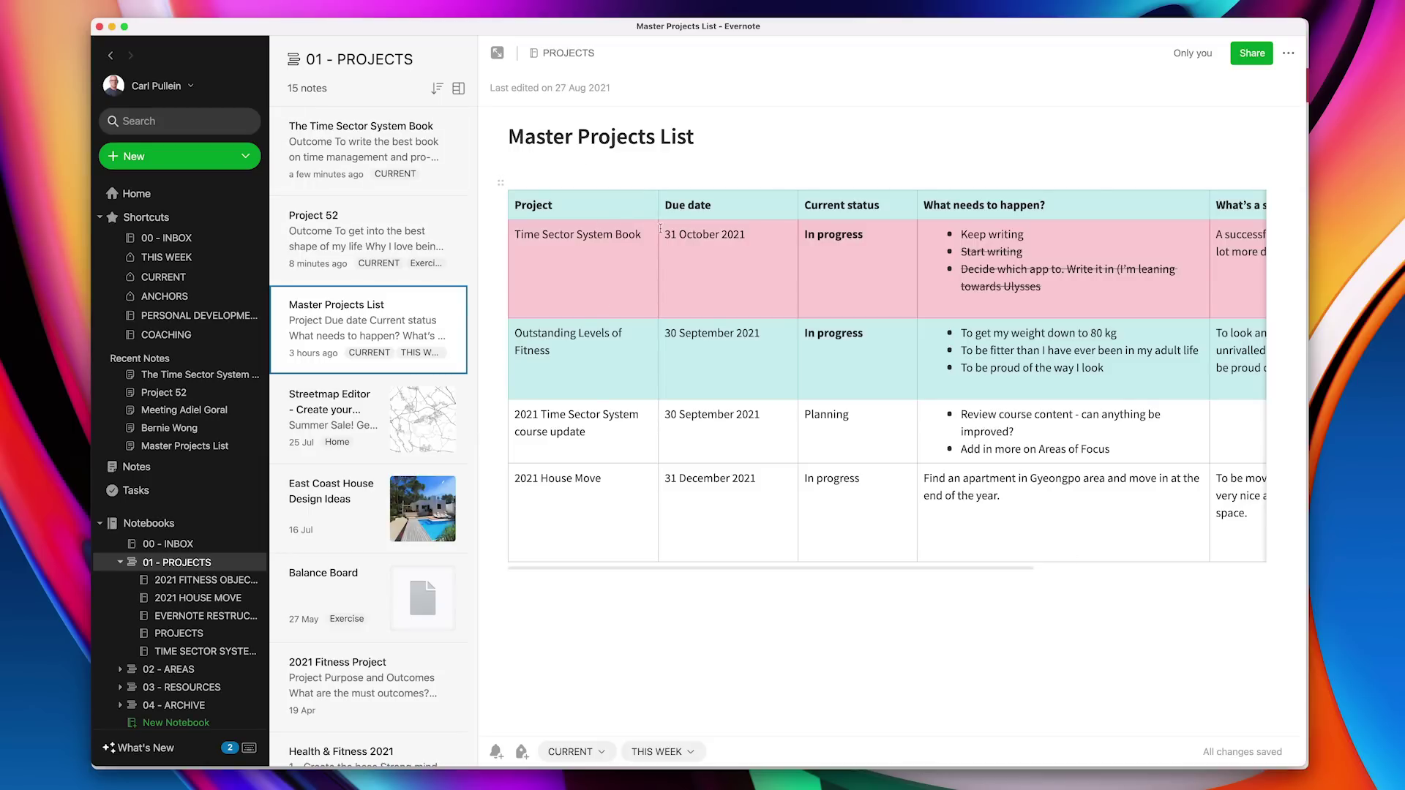
click(497, 52)
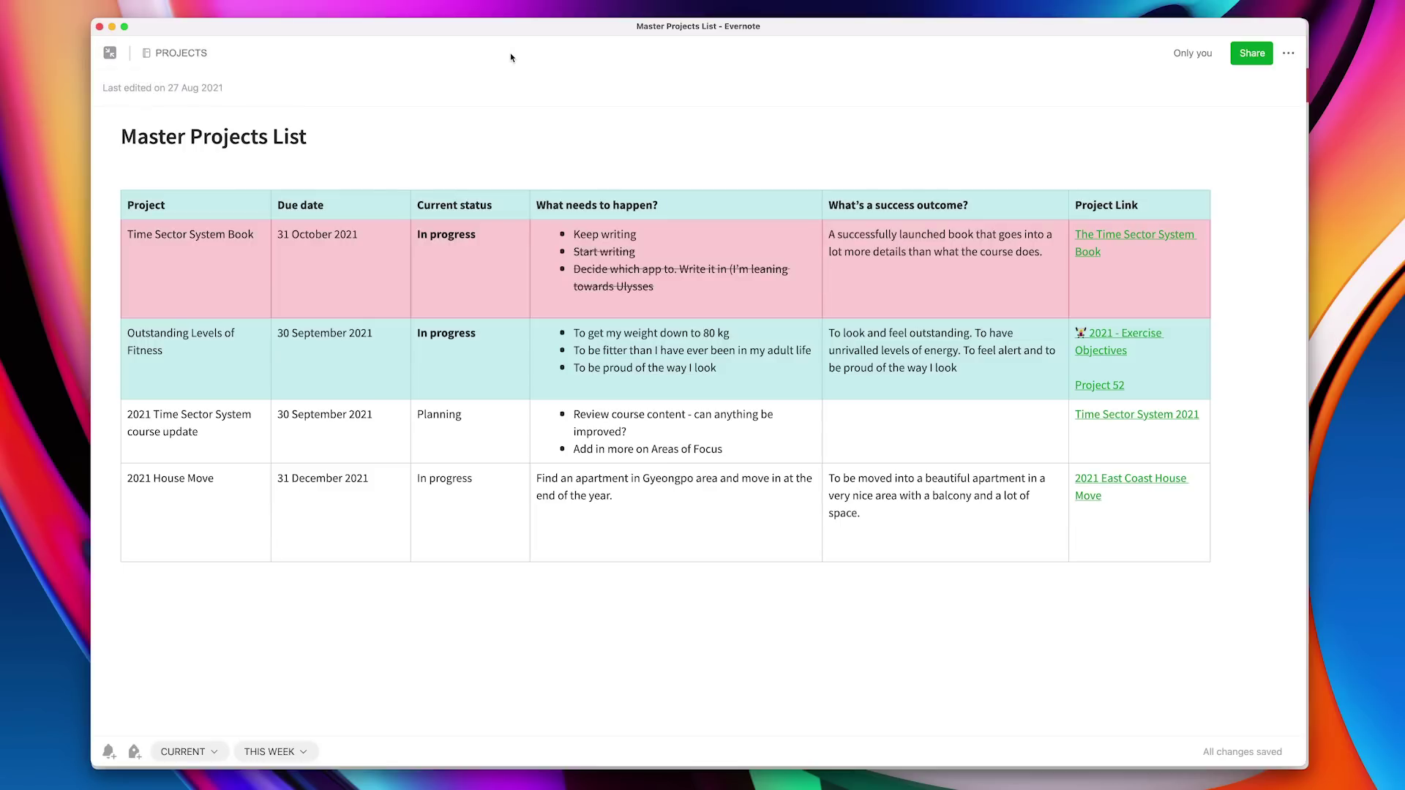